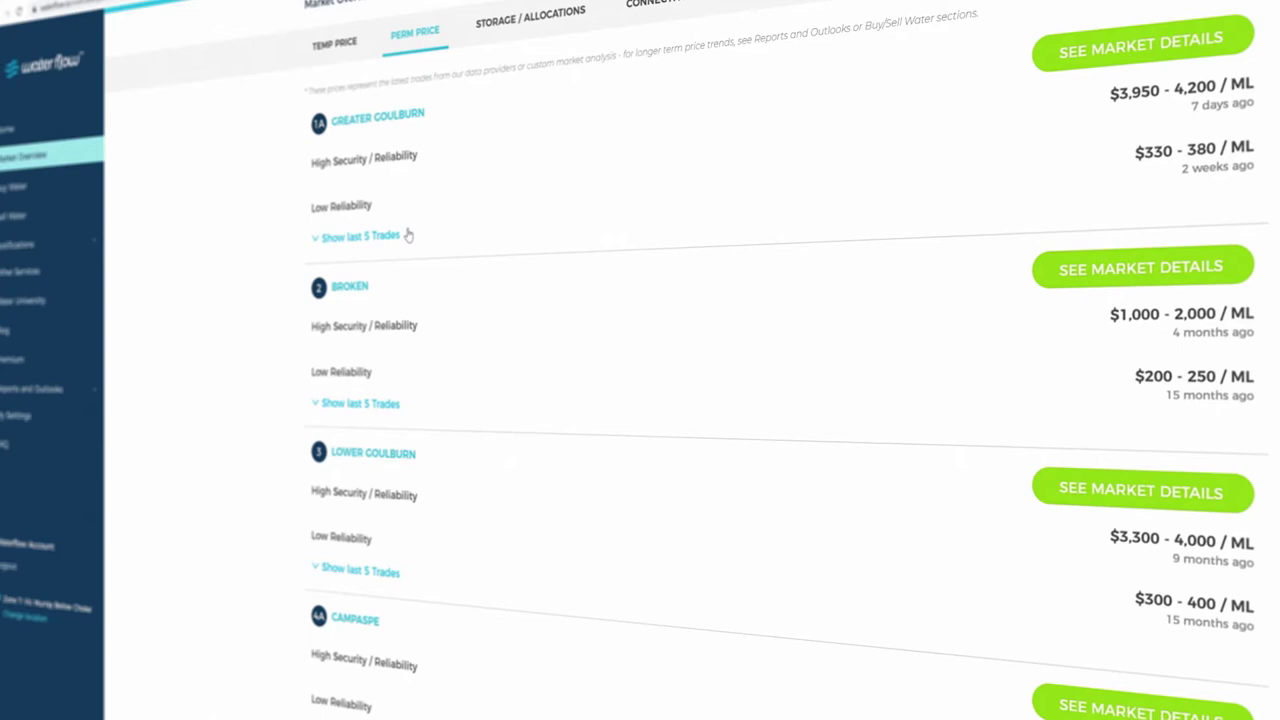
Go from the market price and volume chart to the waterflow.io homepage
{"action": "left_click", "coordinate": [1103, 45]}
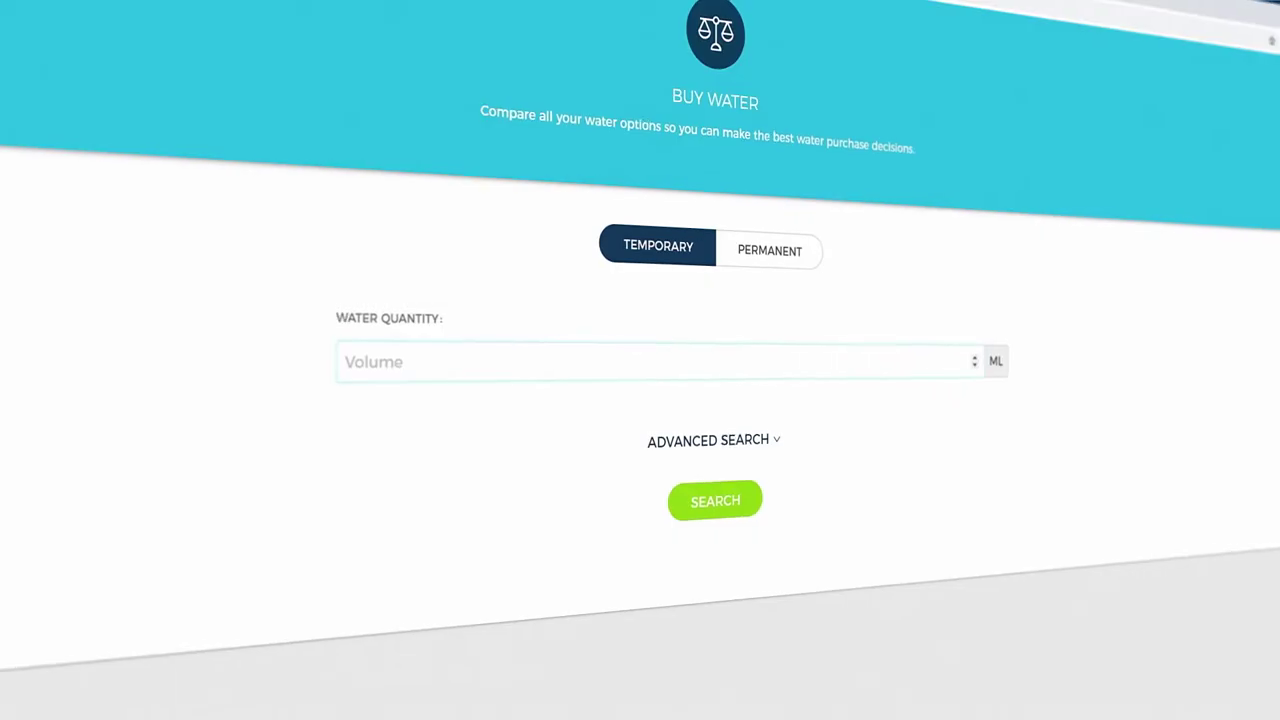
{"action": "type", "text": "10"}
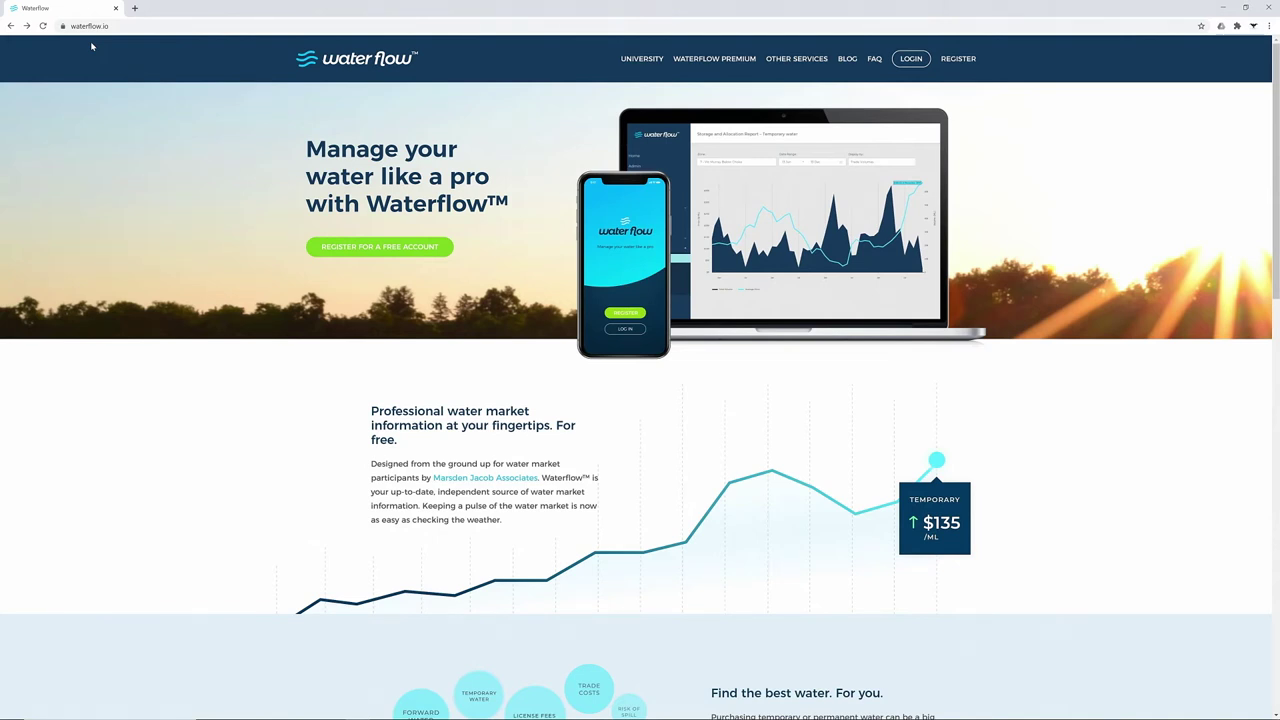
Start a free account registration and enter the first name, last name and e-mail address
{"action": "left_click", "coordinate": [351, 253]}
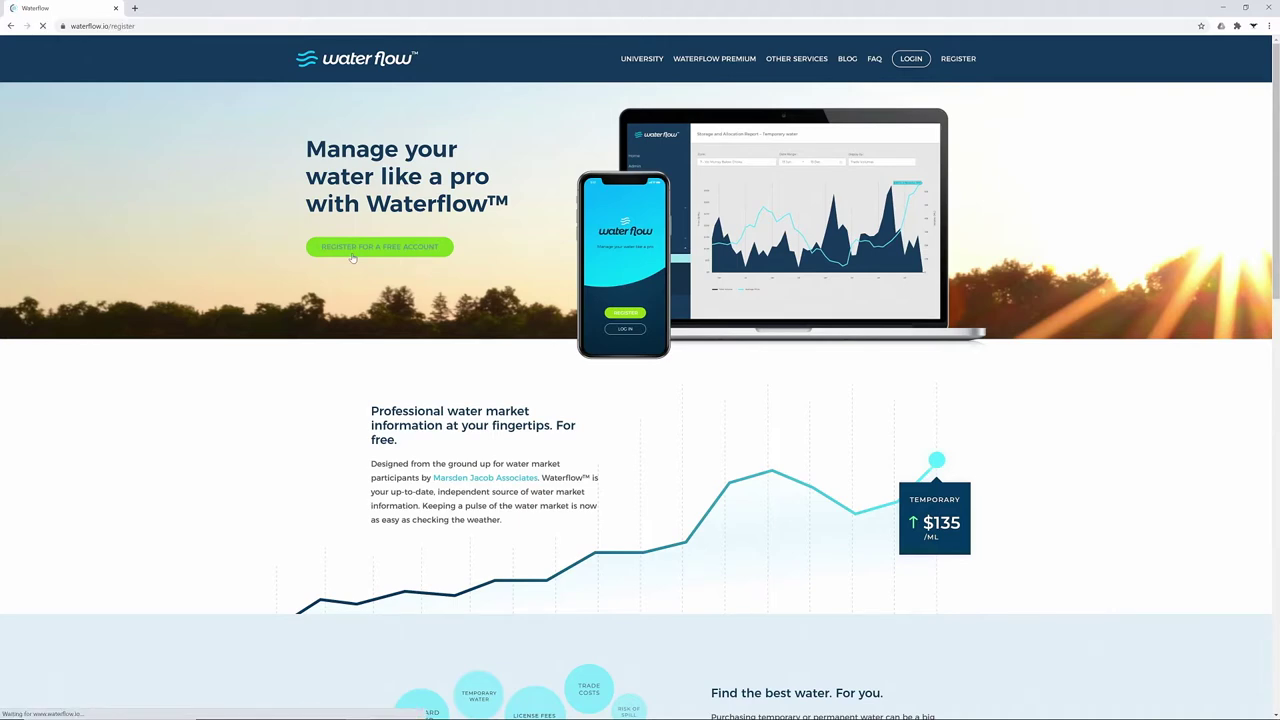
{"action": "type", "text": "Waterflow"}
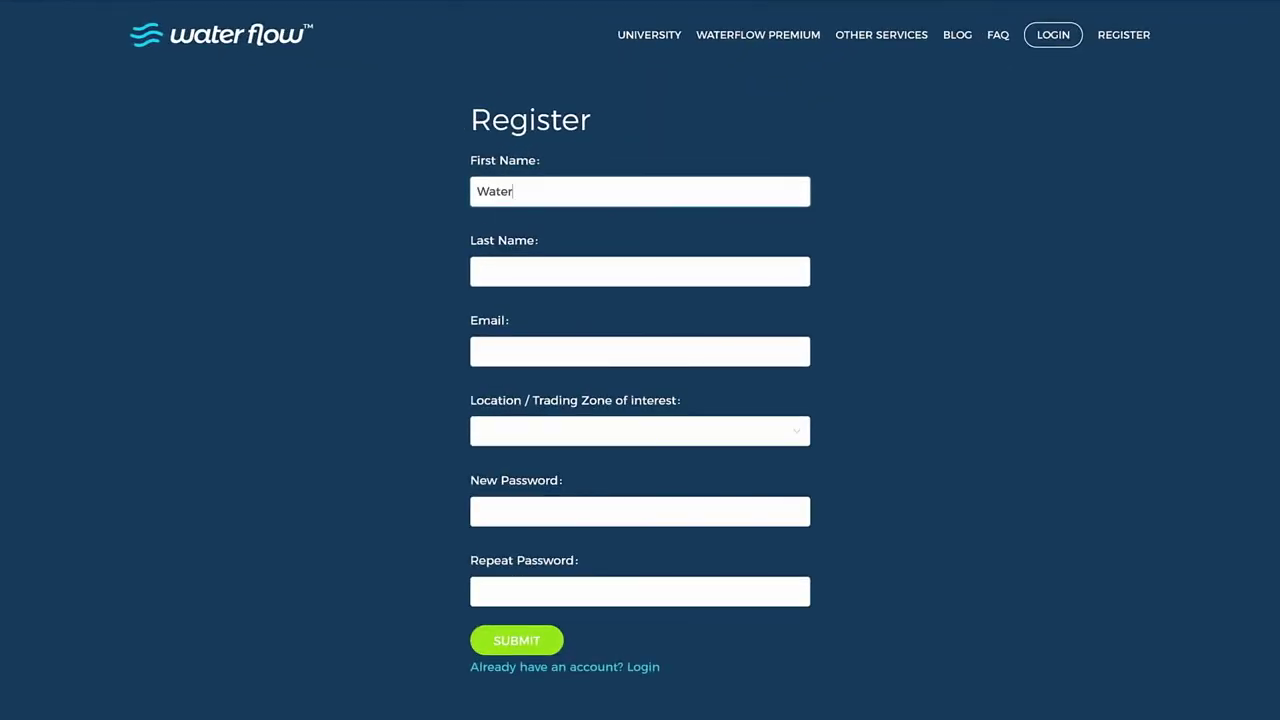
{"action": "left_click", "coordinate": [477, 271]}
{"action": "type", "text": "Australia"}
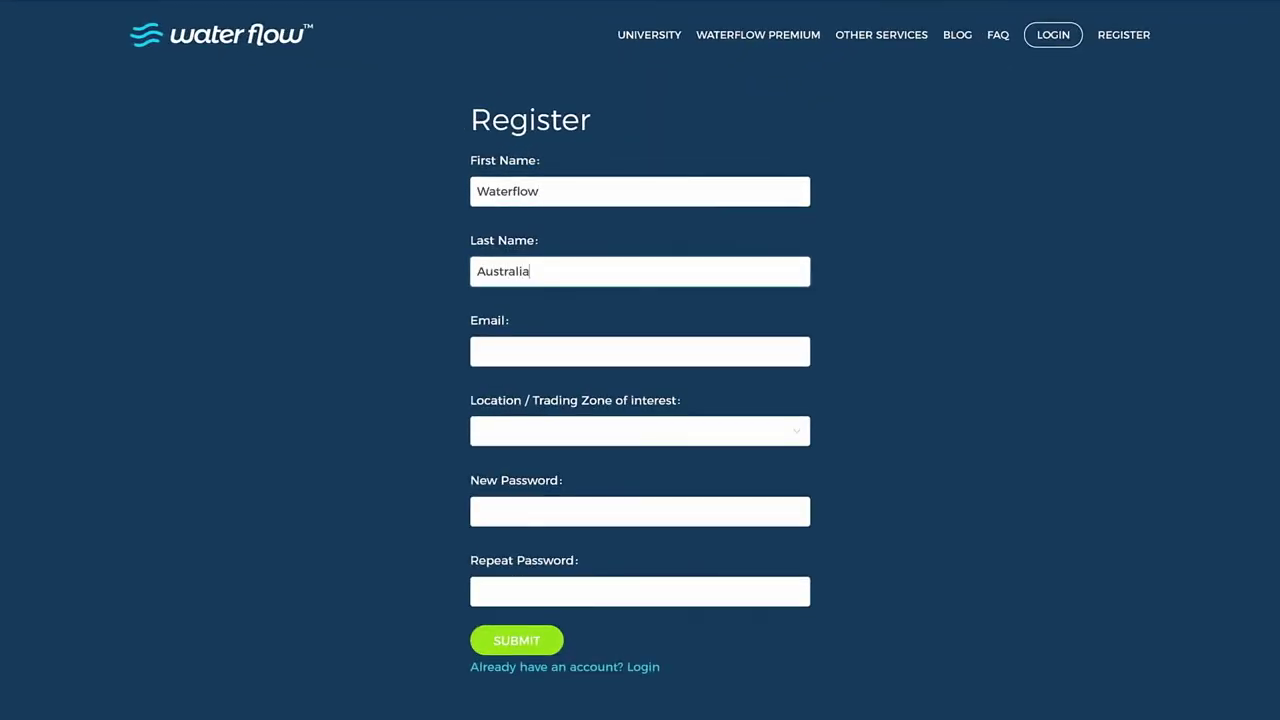
{"action": "left_click", "coordinate": [514, 360]}
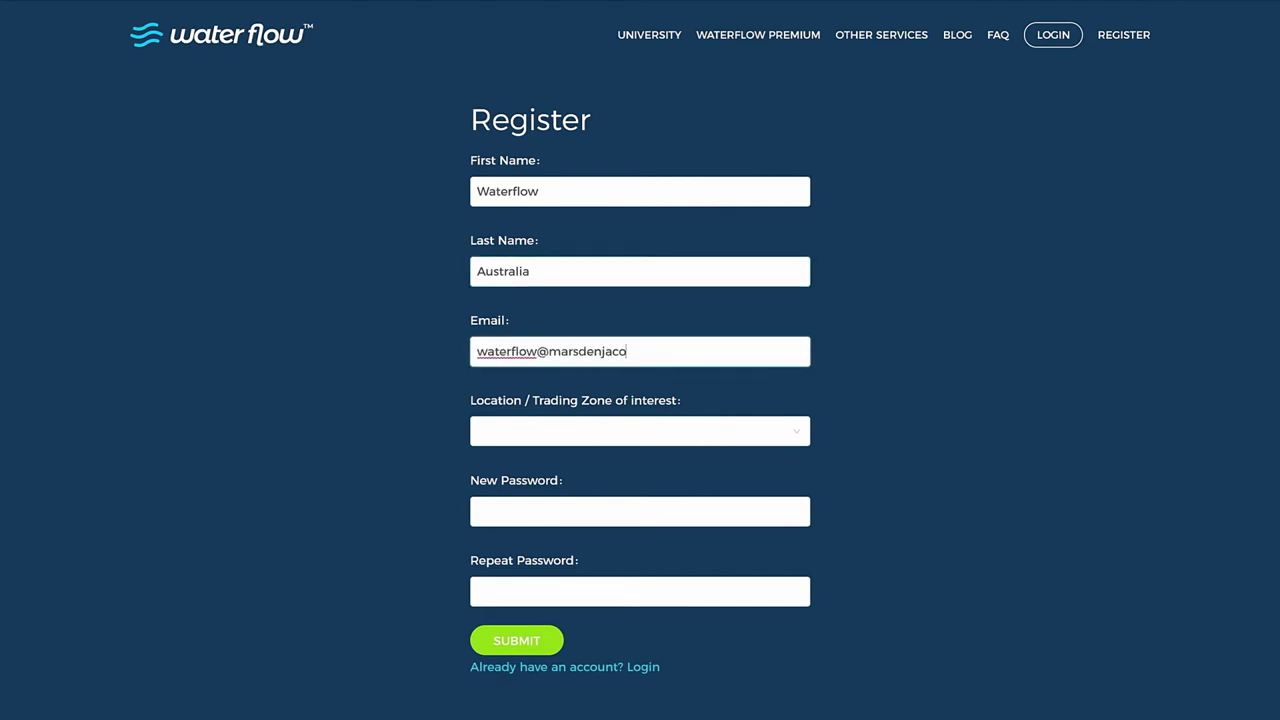
Choose 12 - SA Murray as trading zone, enter and confirm the password, and submit
{"action": "left_click", "coordinate": [673, 441]}
{"action": "left_click_drag", "start_coordinate": [803, 472], "coordinate": [805, 545]}
{"action": "left_click", "coordinate": [565, 514]}
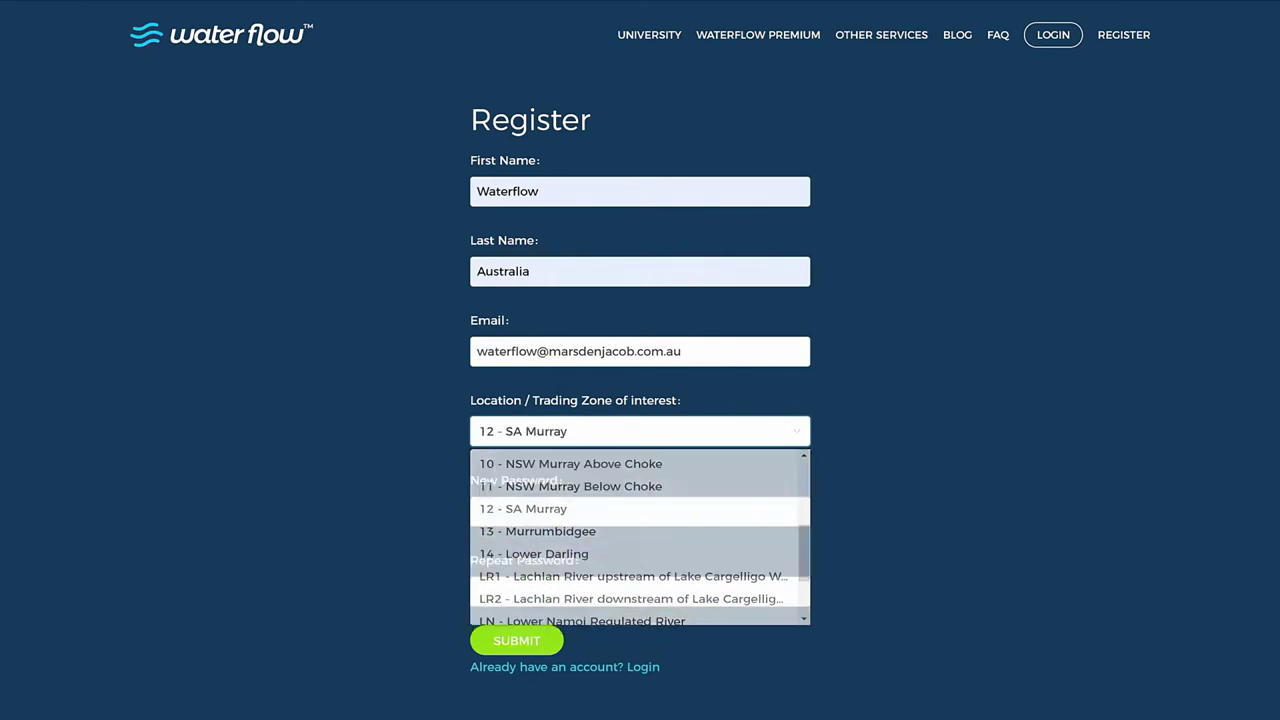
{"action": "left_click", "coordinate": [565, 511]}
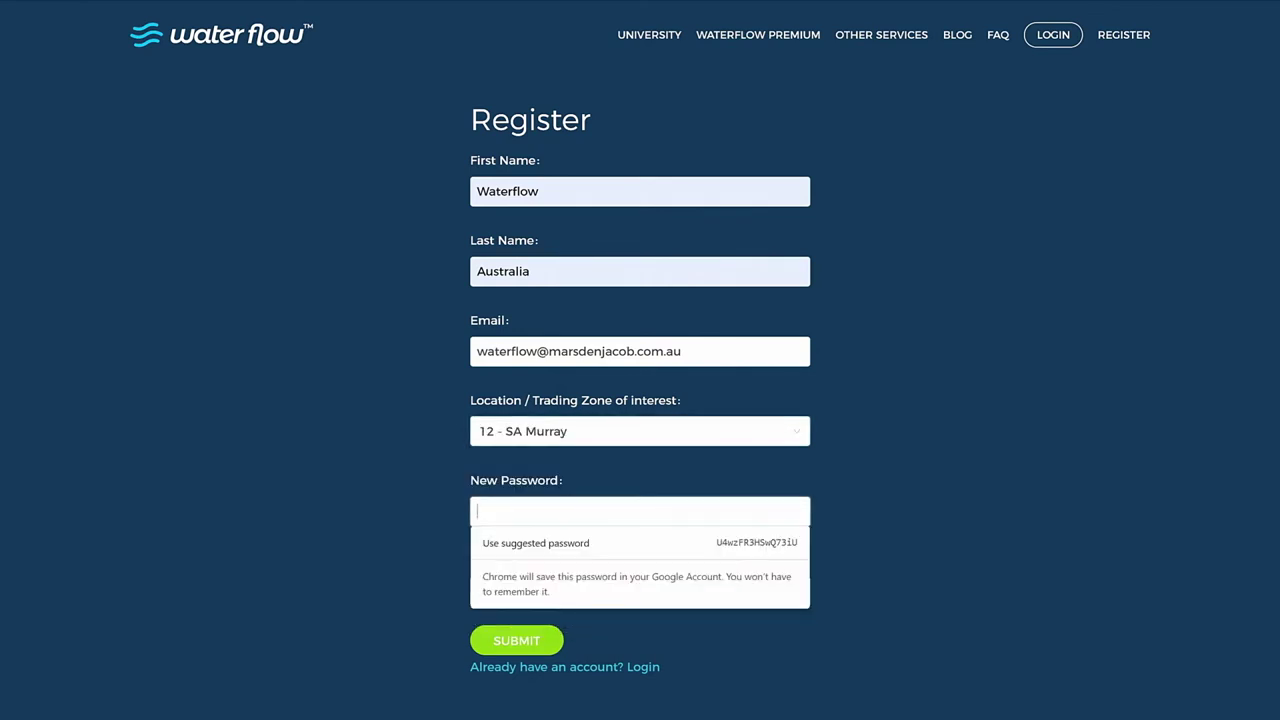
{"action": "type", "text": "•••••••"}
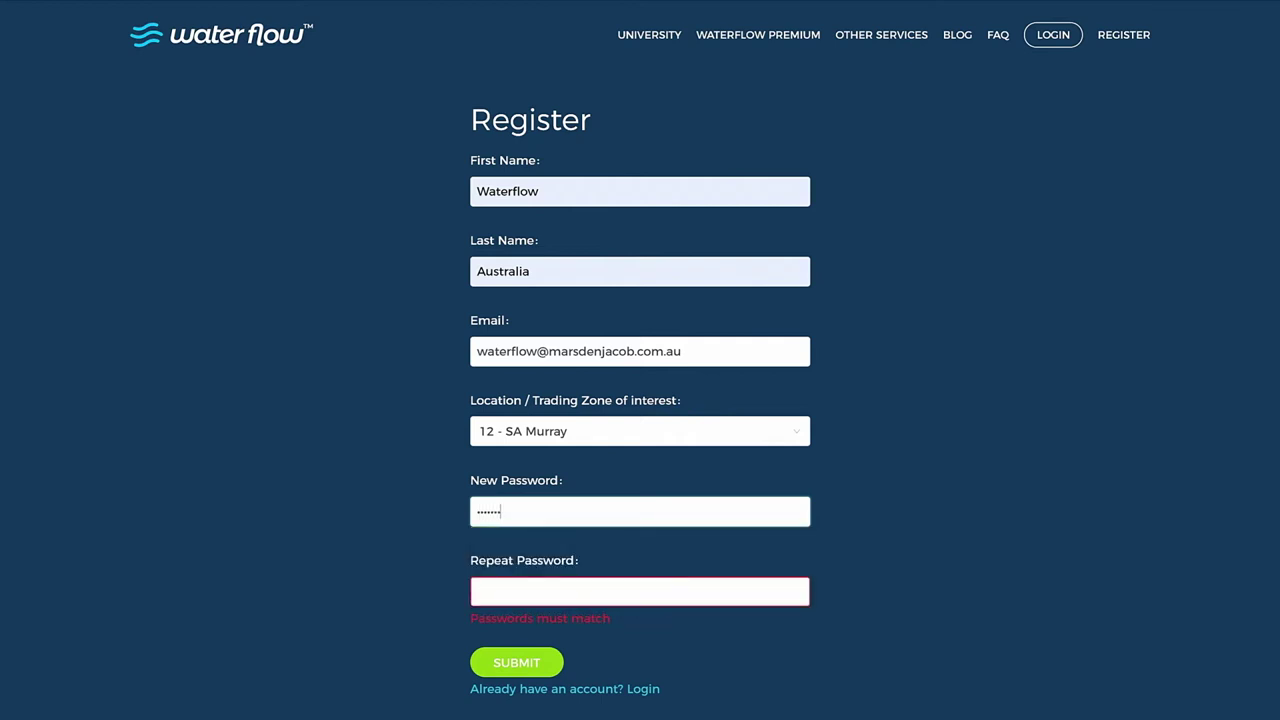
{"action": "left_click", "coordinate": [478, 591]}
{"action": "type", "text": "•••••"}
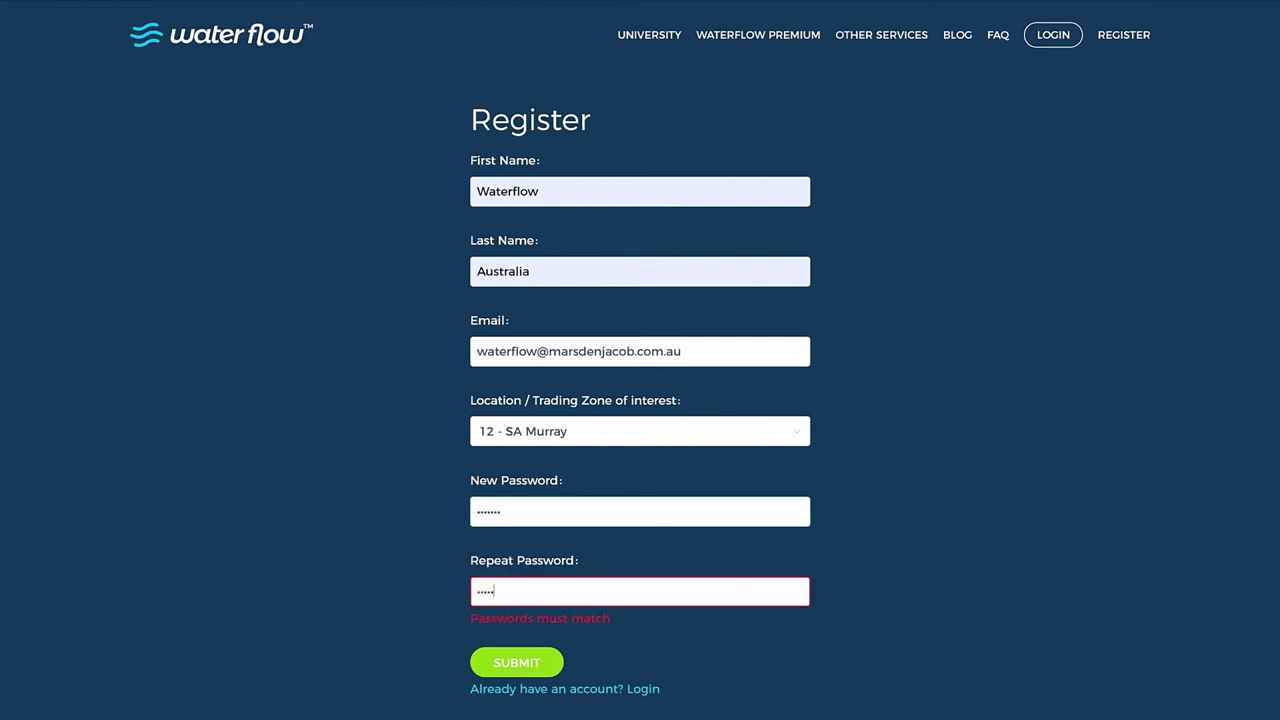
{"action": "type", "text": "•"}
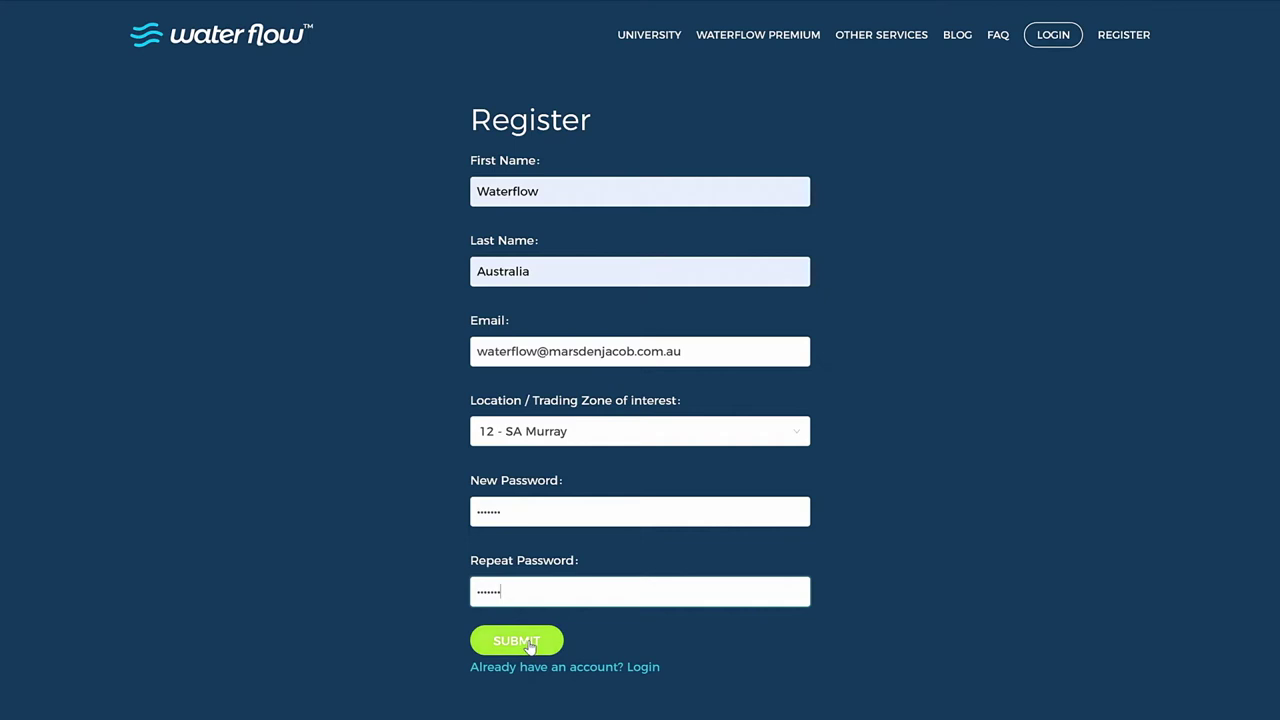
{"action": "left_click", "coordinate": [530, 646]}
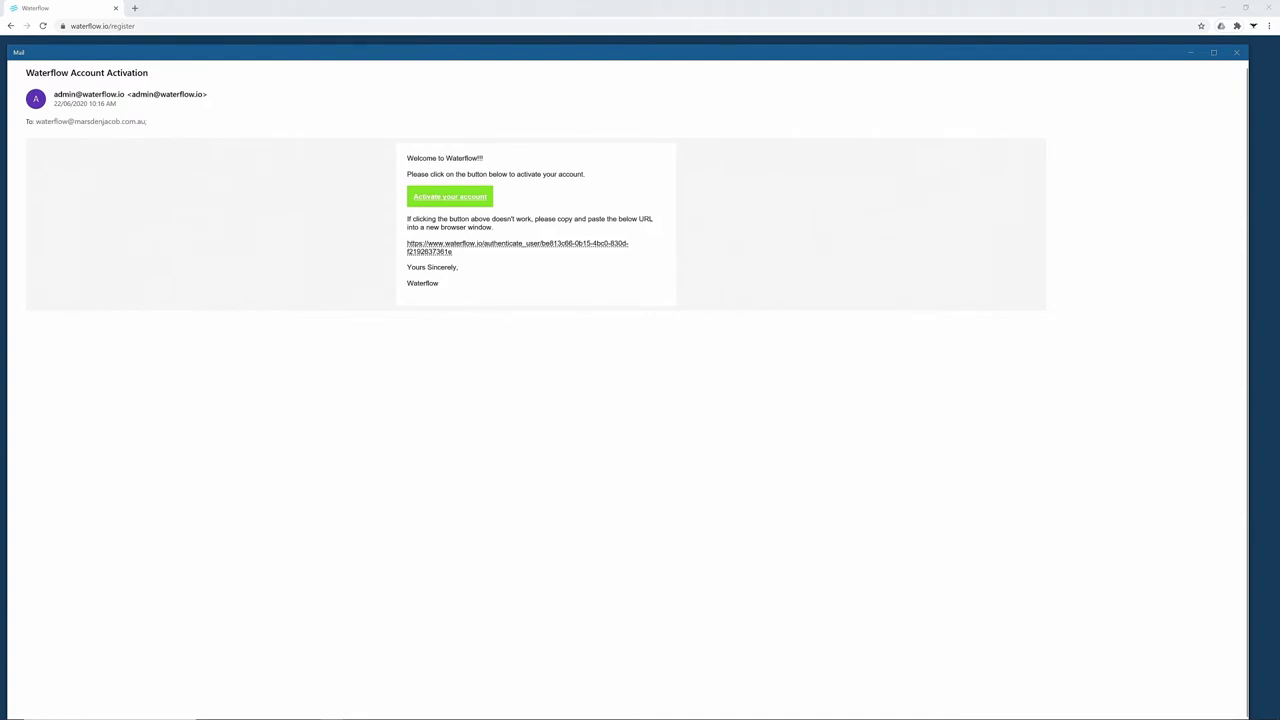
Activate the account from the e-mail link, then log in with the registered e-mail and password
{"action": "left_click", "coordinate": [463, 200]}
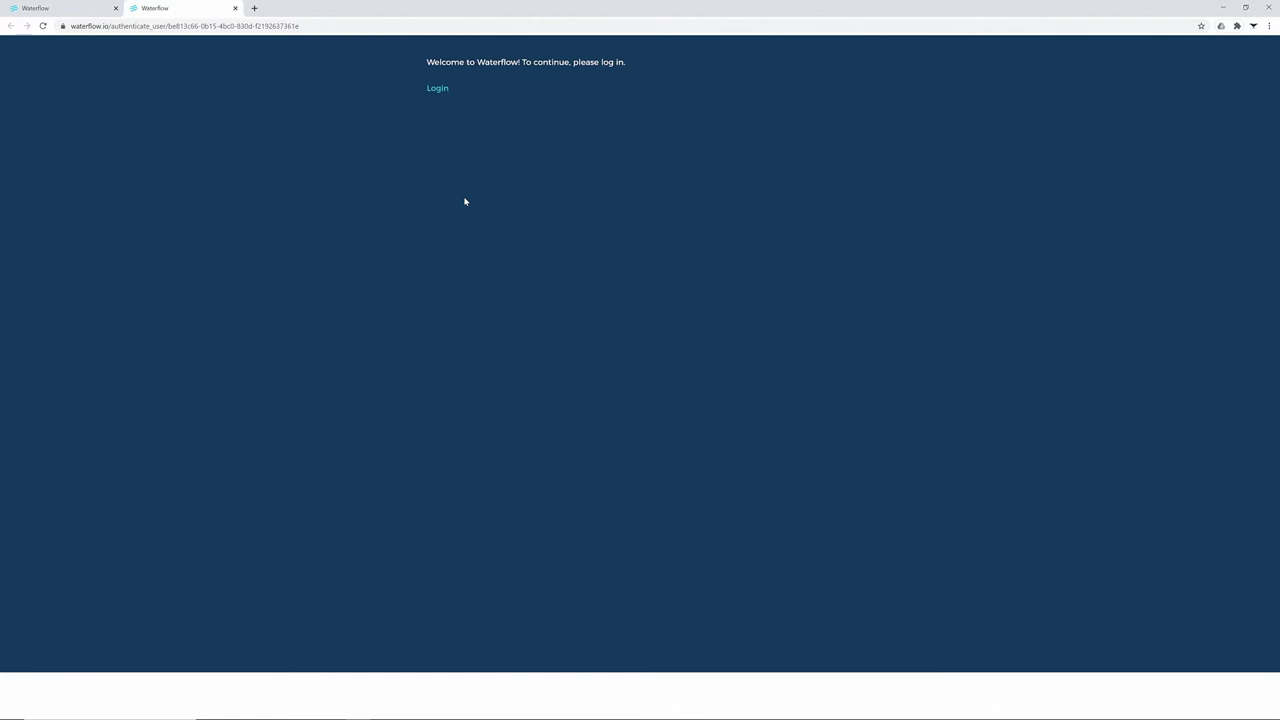
{"action": "key", "text": "ctrl+w"}
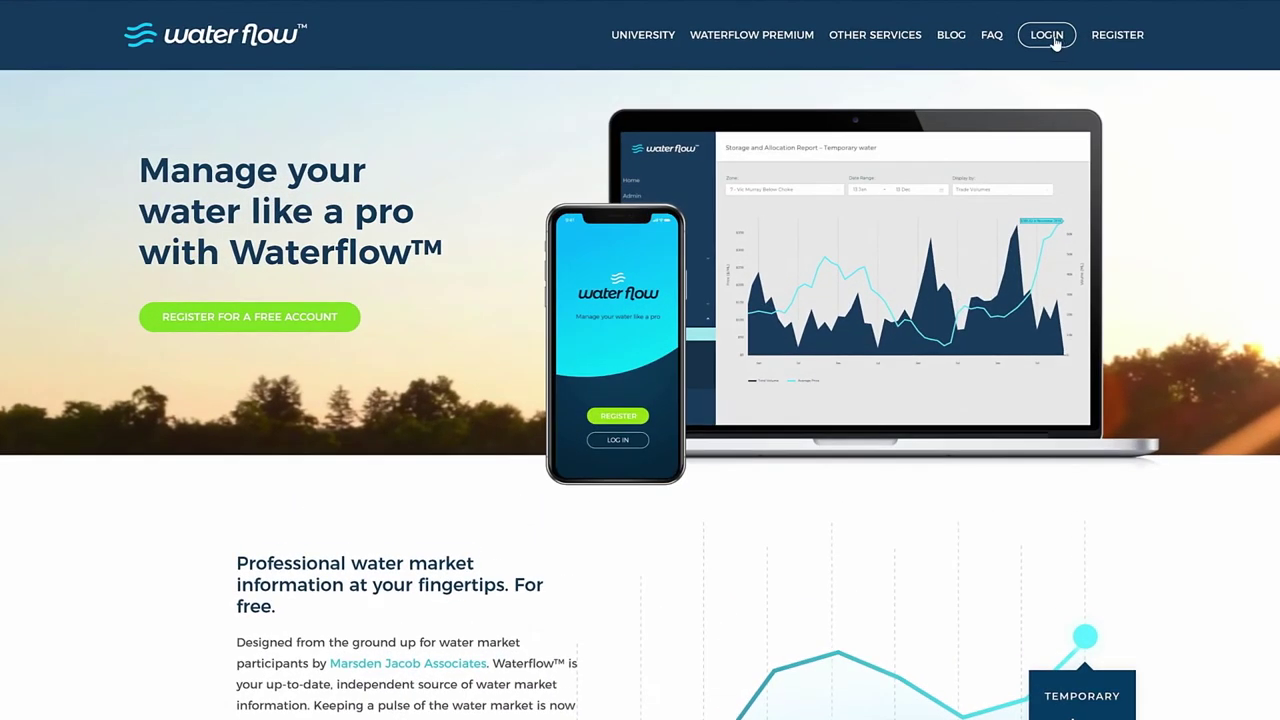
{"action": "left_click", "coordinate": [1052, 38]}
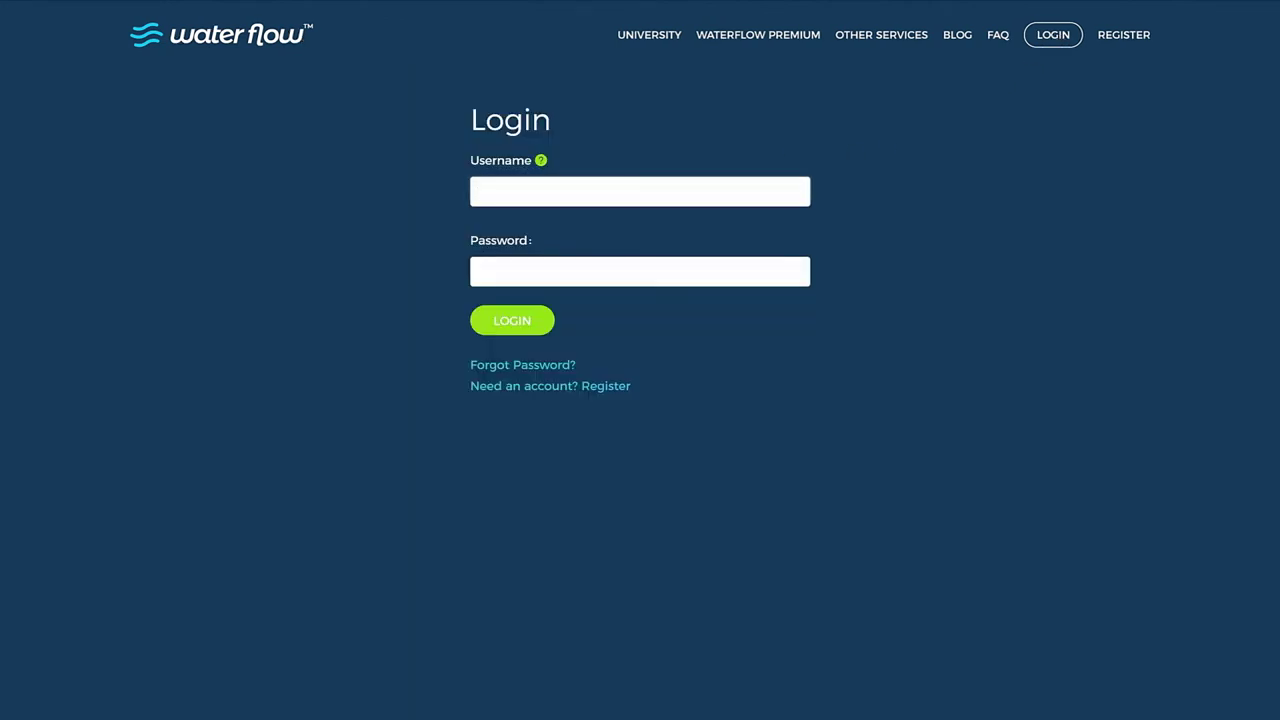
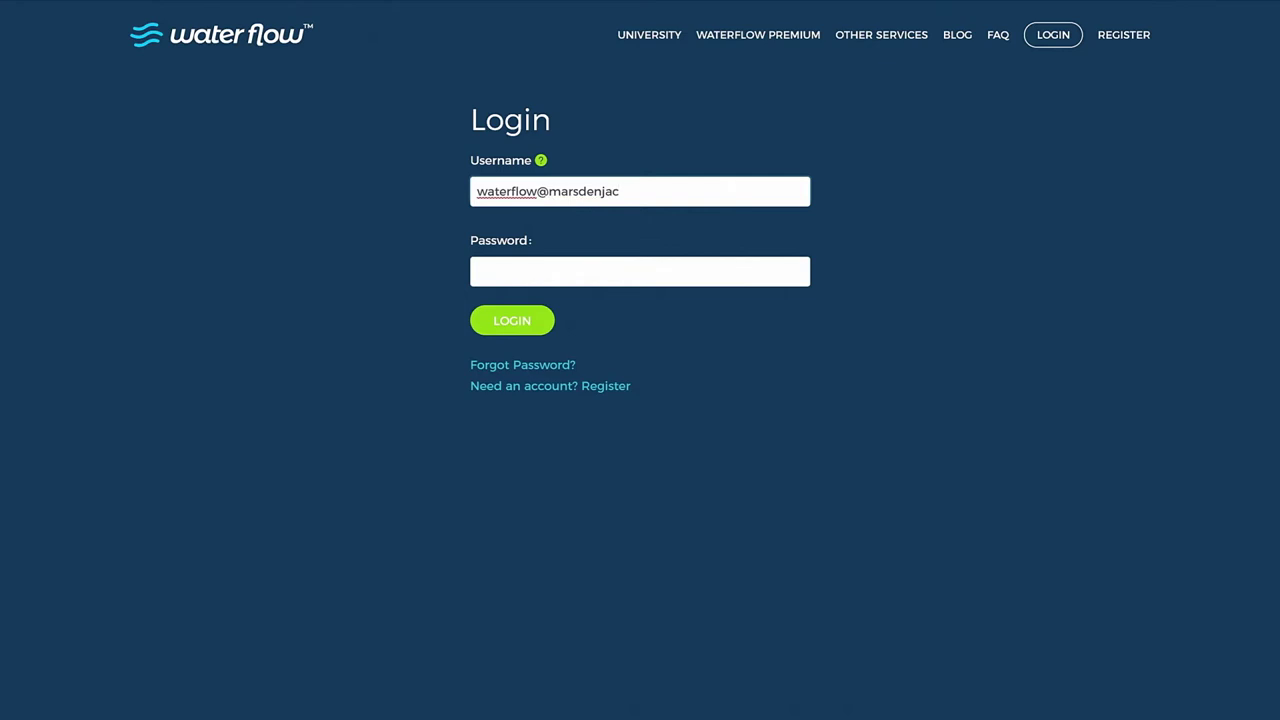
{"action": "key", "text": "Tab"}
{"action": "type", "text": "***"}
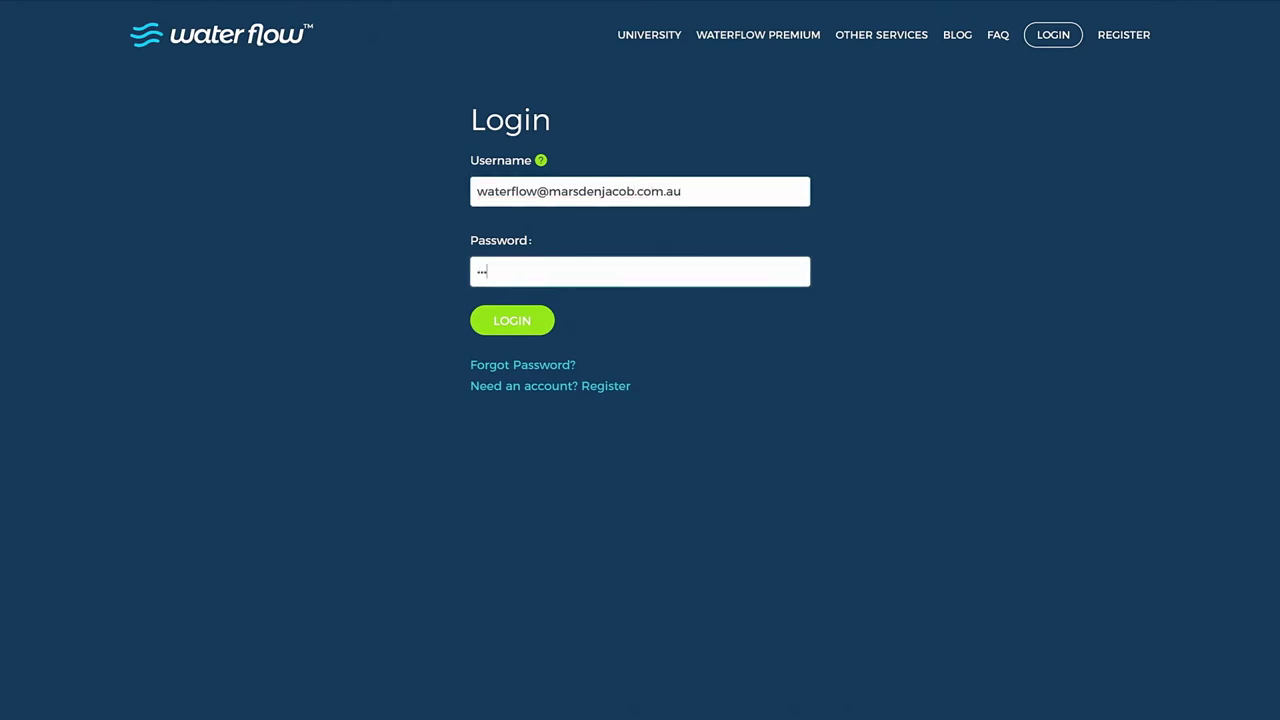
{"action": "type", "text": "*********"}
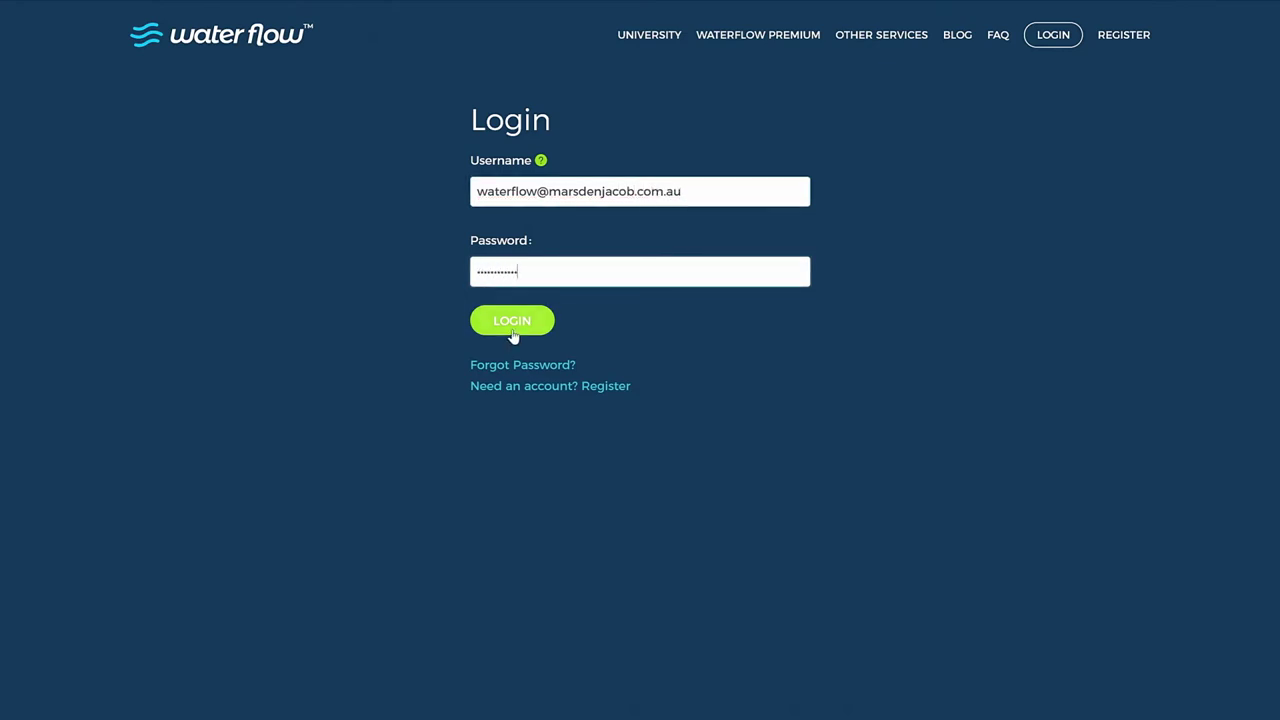
{"action": "left_click", "coordinate": [512, 334]}
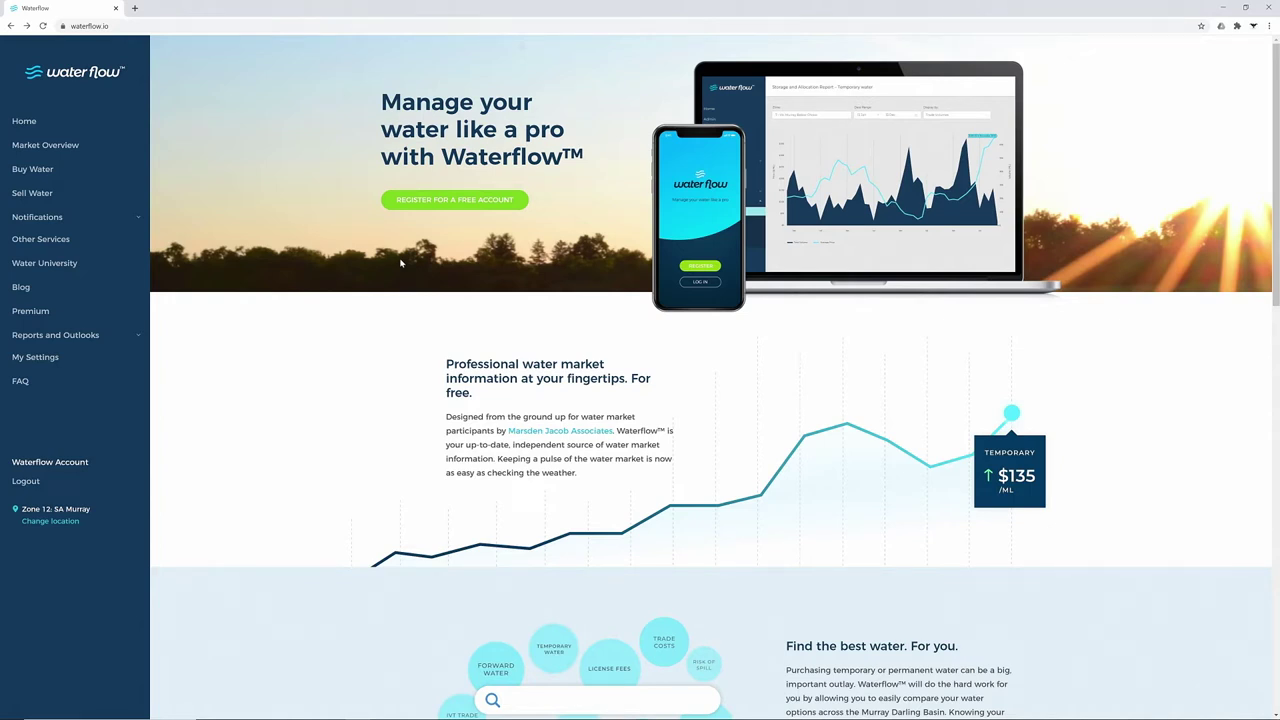
Review the temporary price list, SA Murray's last five trades and its $250/ML market details
{"action": "left_click", "coordinate": [62, 148]}
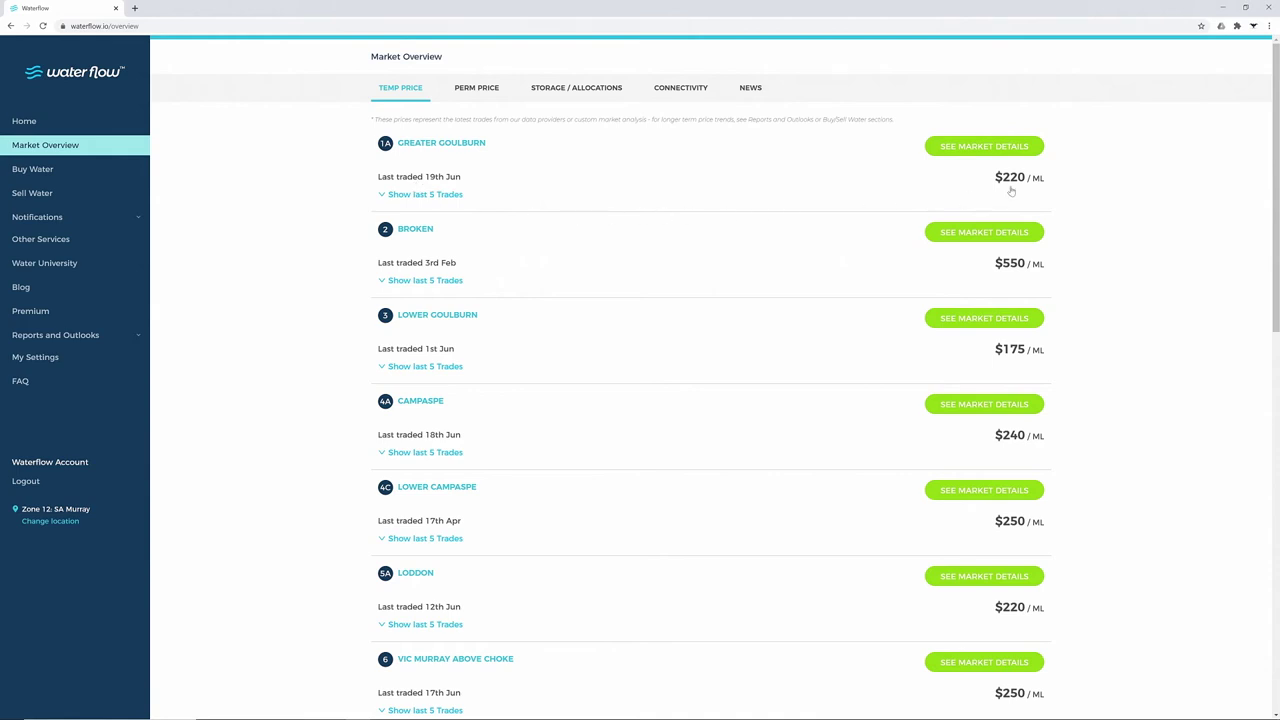
{"action": "scroll", "coordinate": [1177, 246], "scroll_direction": "down", "scroll_amount": 7}
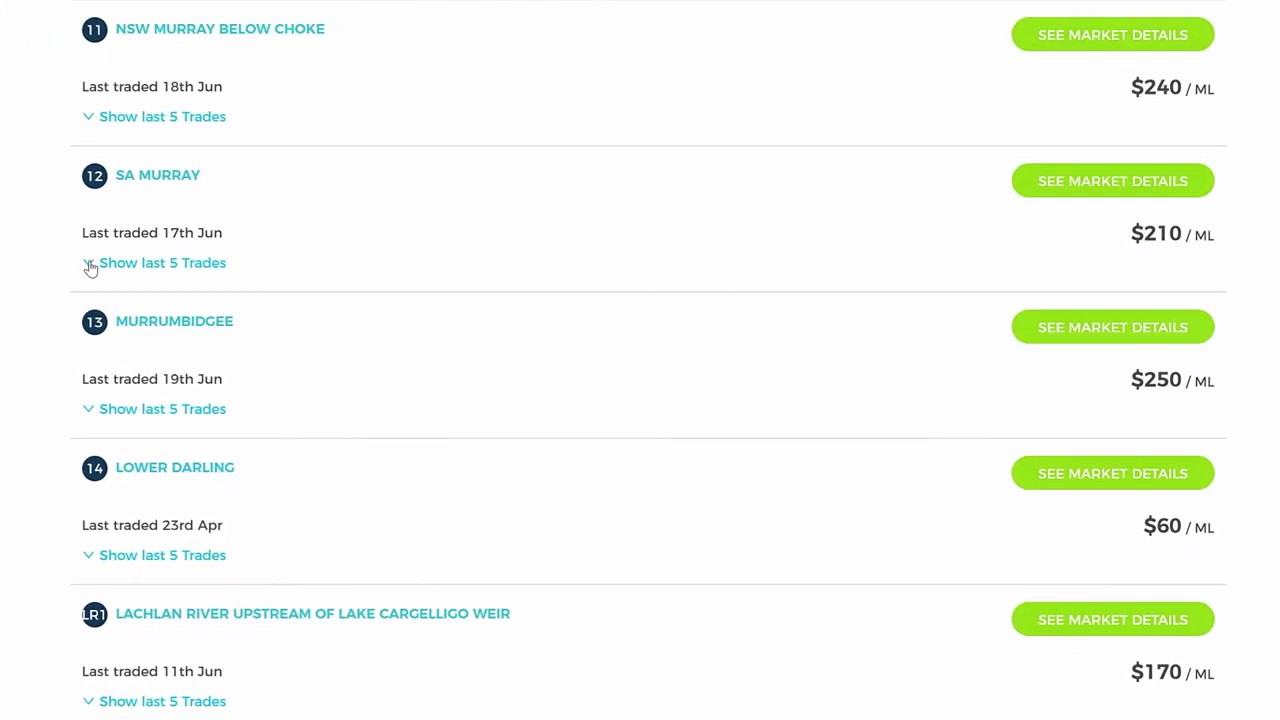
{"action": "left_click", "coordinate": [90, 265]}
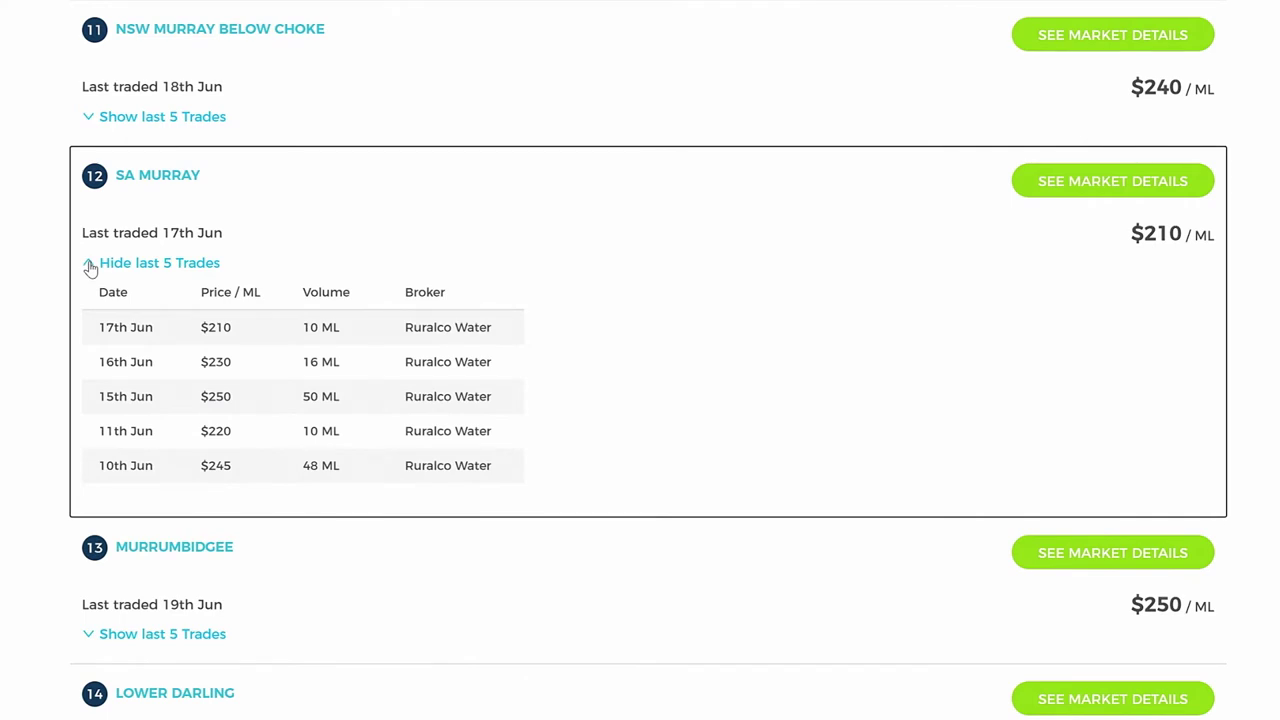
{"action": "left_click", "coordinate": [1050, 181]}
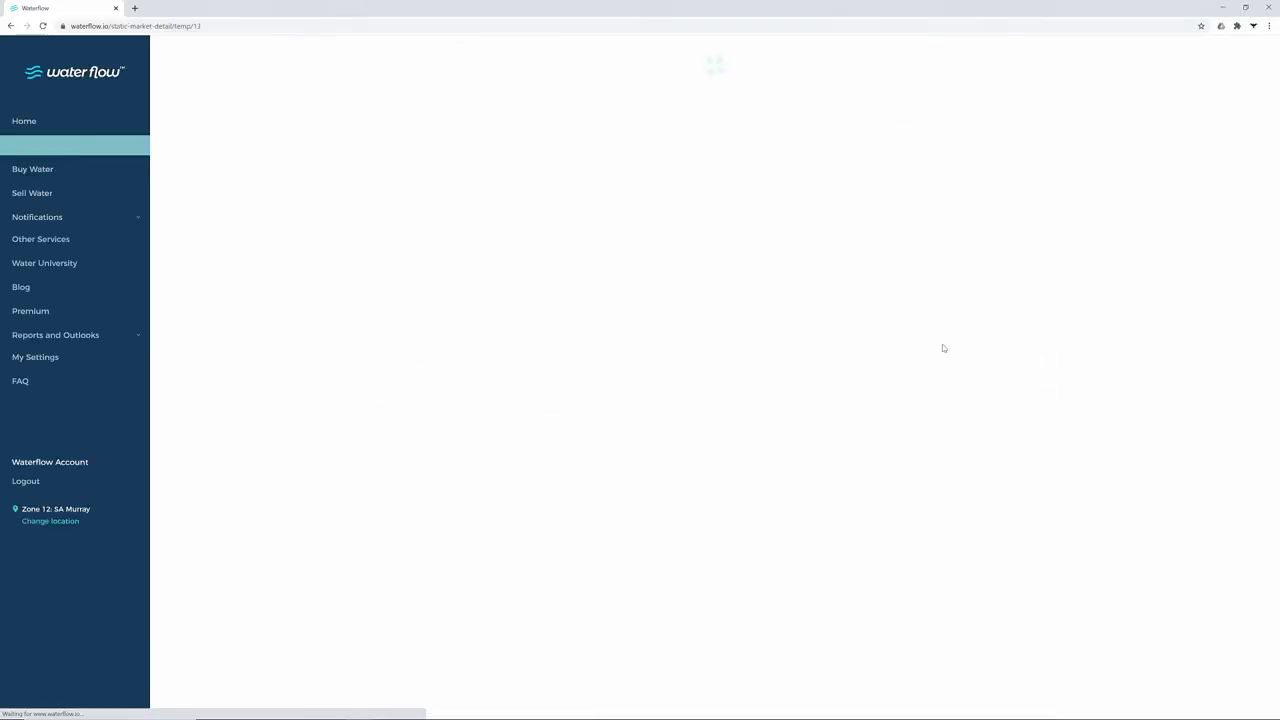
{"action": "scroll", "coordinate": [890, 352], "scroll_direction": "down", "scroll_amount": 2}
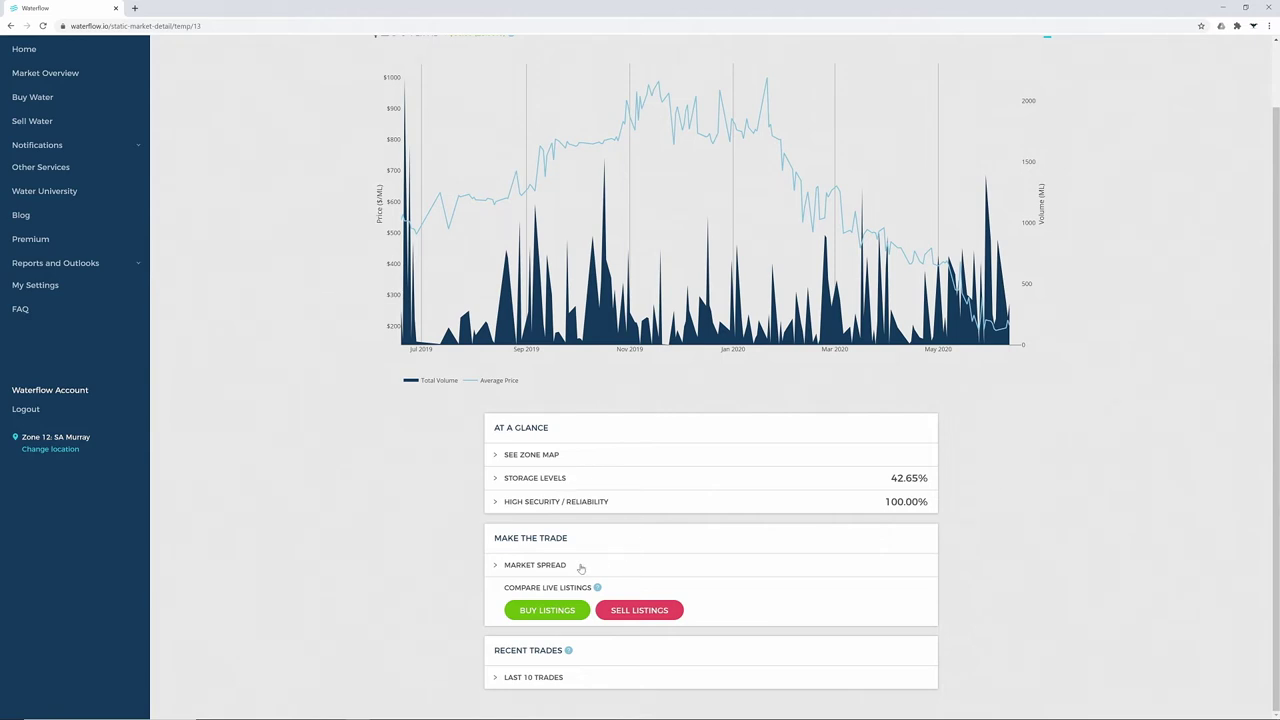
{"action": "scroll", "coordinate": [340, 515], "scroll_direction": "up", "scroll_amount": 1}
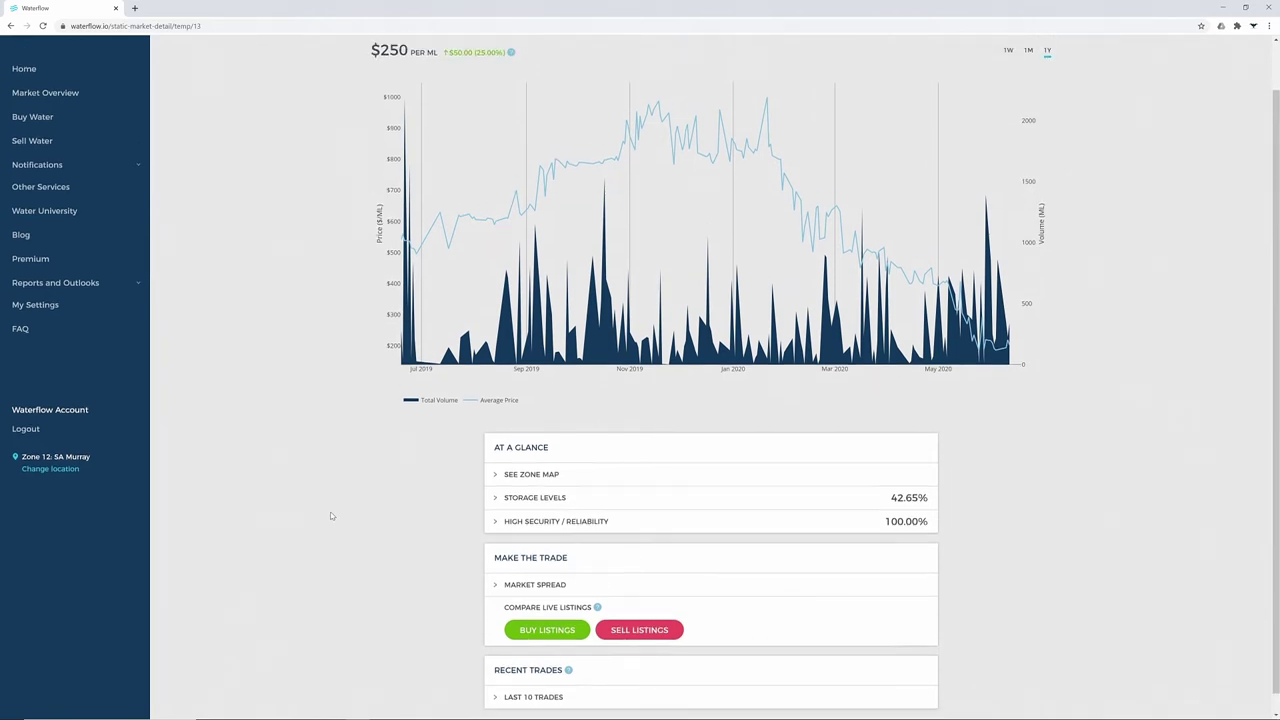
{"action": "left_click", "coordinate": [433, 63]}
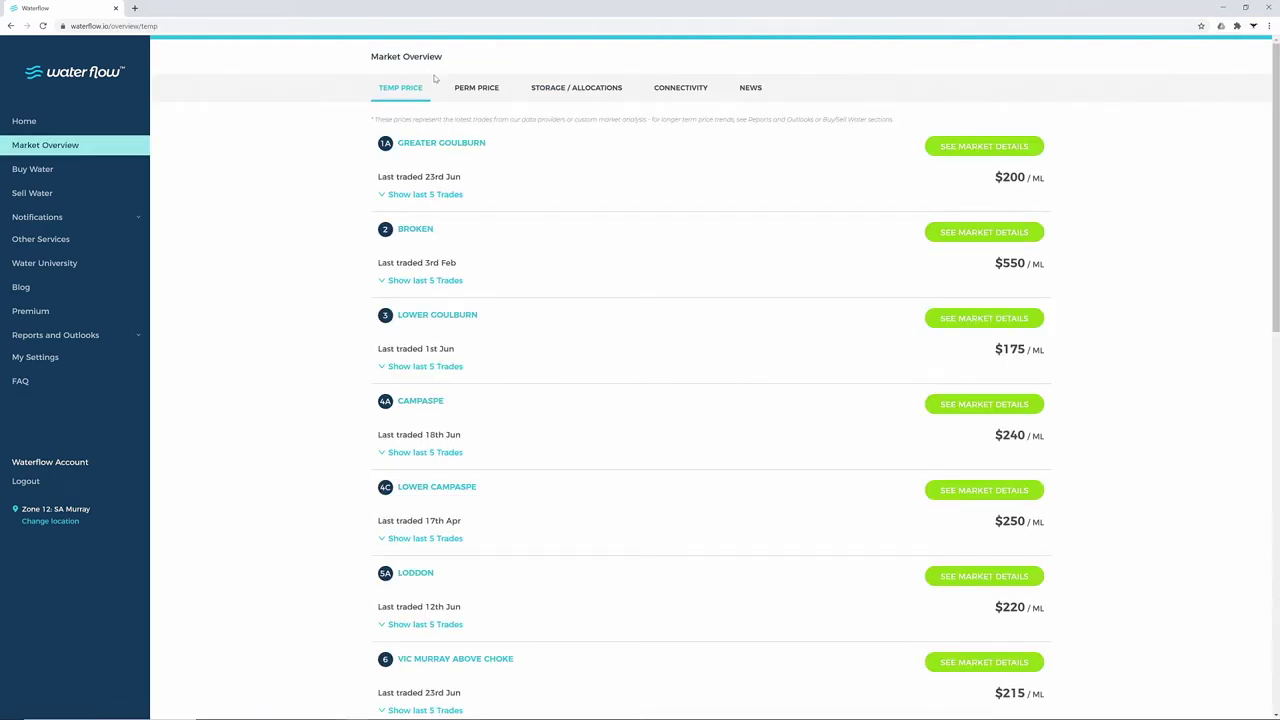
Show permanent prices per zone and review SA Murray's permanent market details and chart
{"action": "left_click", "coordinate": [471, 97]}
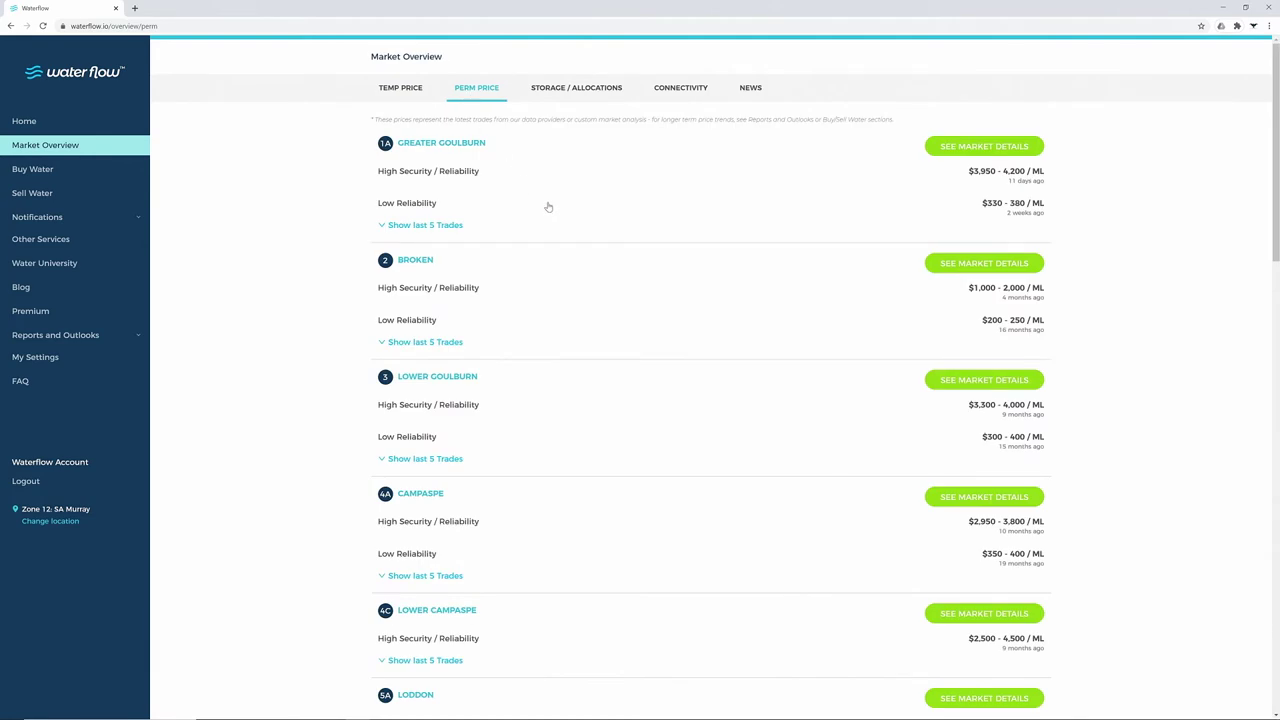
{"action": "scroll", "coordinate": [563, 231], "scroll_direction": "down", "scroll_amount": 6}
{"action": "scroll", "coordinate": [584, 258], "scroll_direction": "down", "scroll_amount": 4}
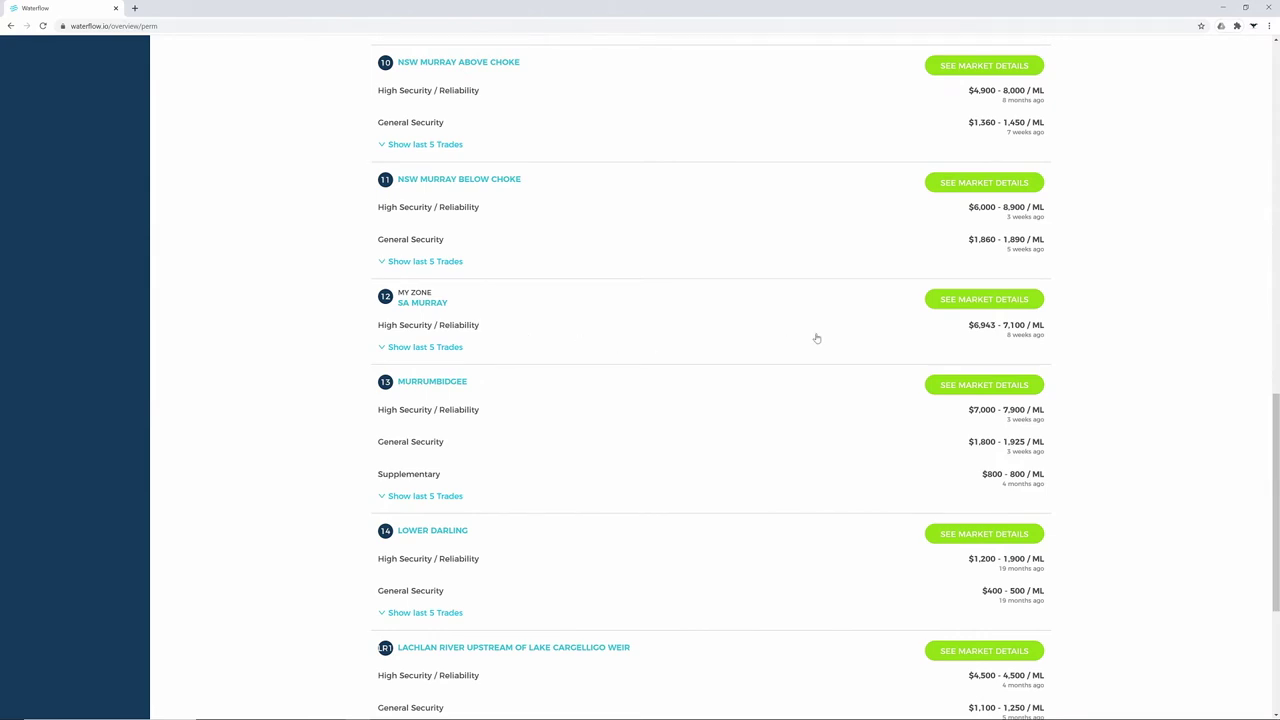
{"action": "left_click", "coordinate": [971, 300]}
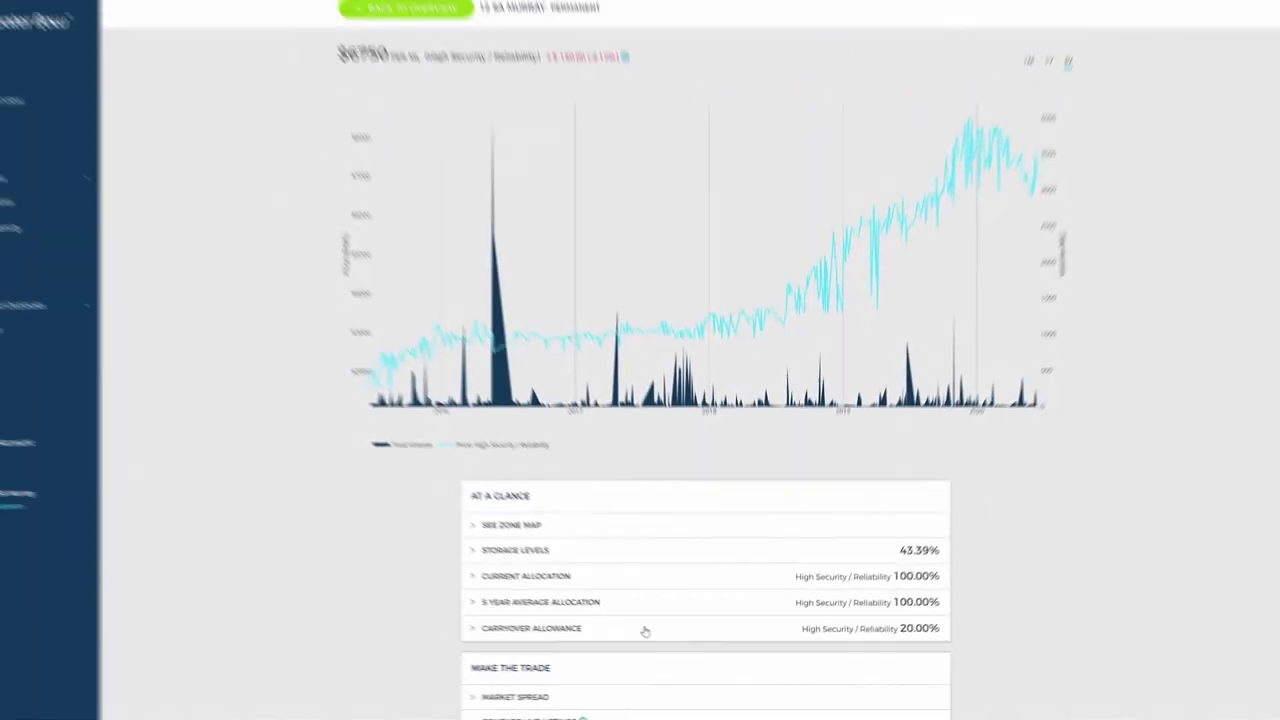
{"action": "left_click", "coordinate": [432, 58]}
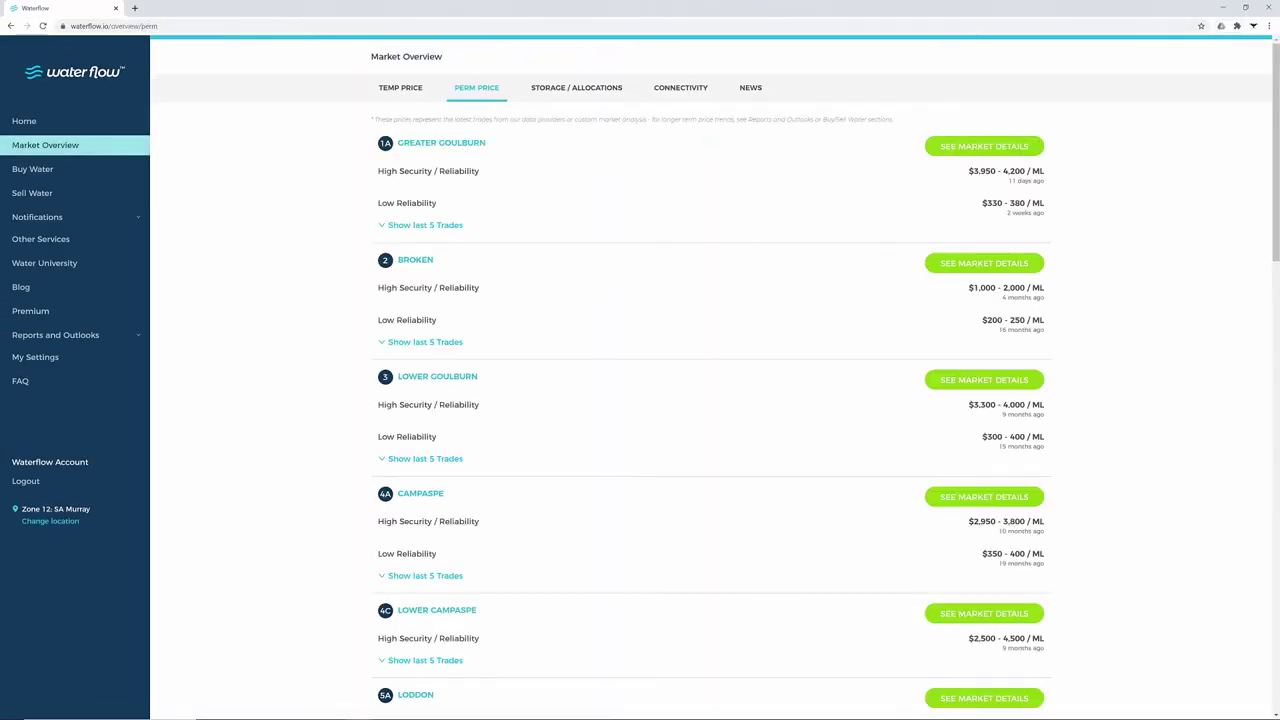
Check the storage/allocations and connectivity views, then bring up the Buy Water search
{"action": "left_click", "coordinate": [574, 92]}
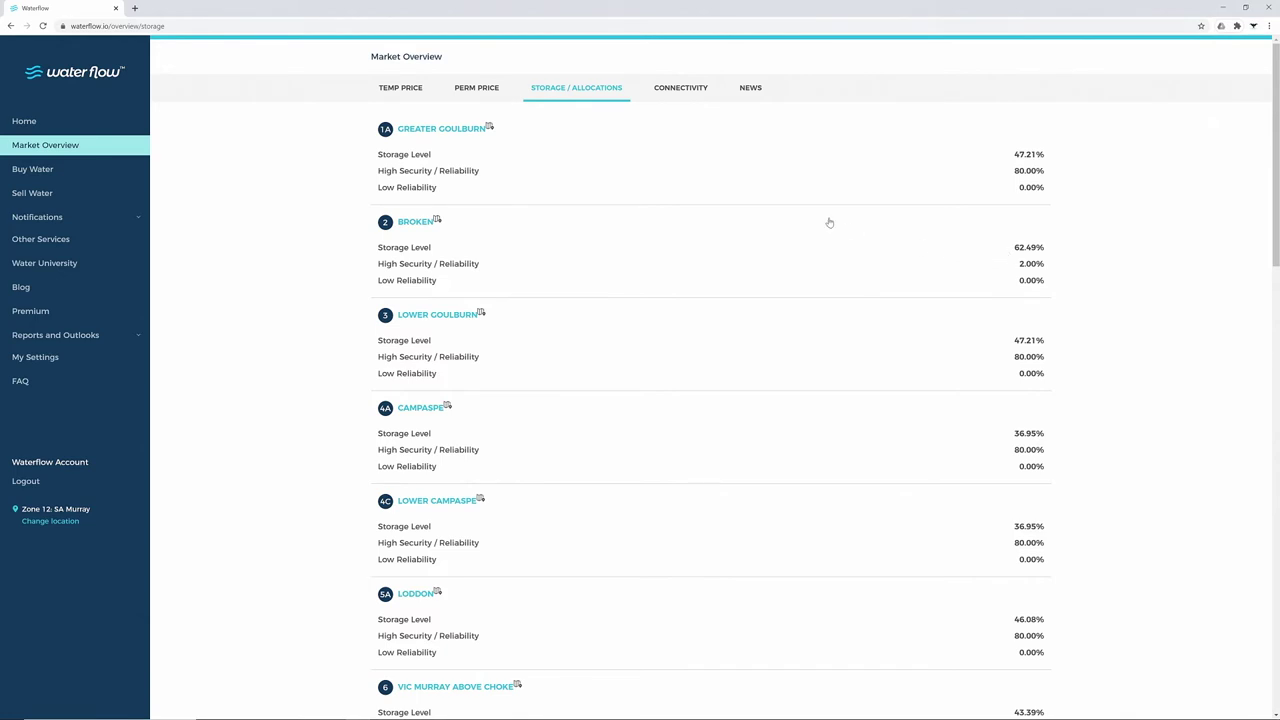
{"action": "left_click", "coordinate": [683, 91]}
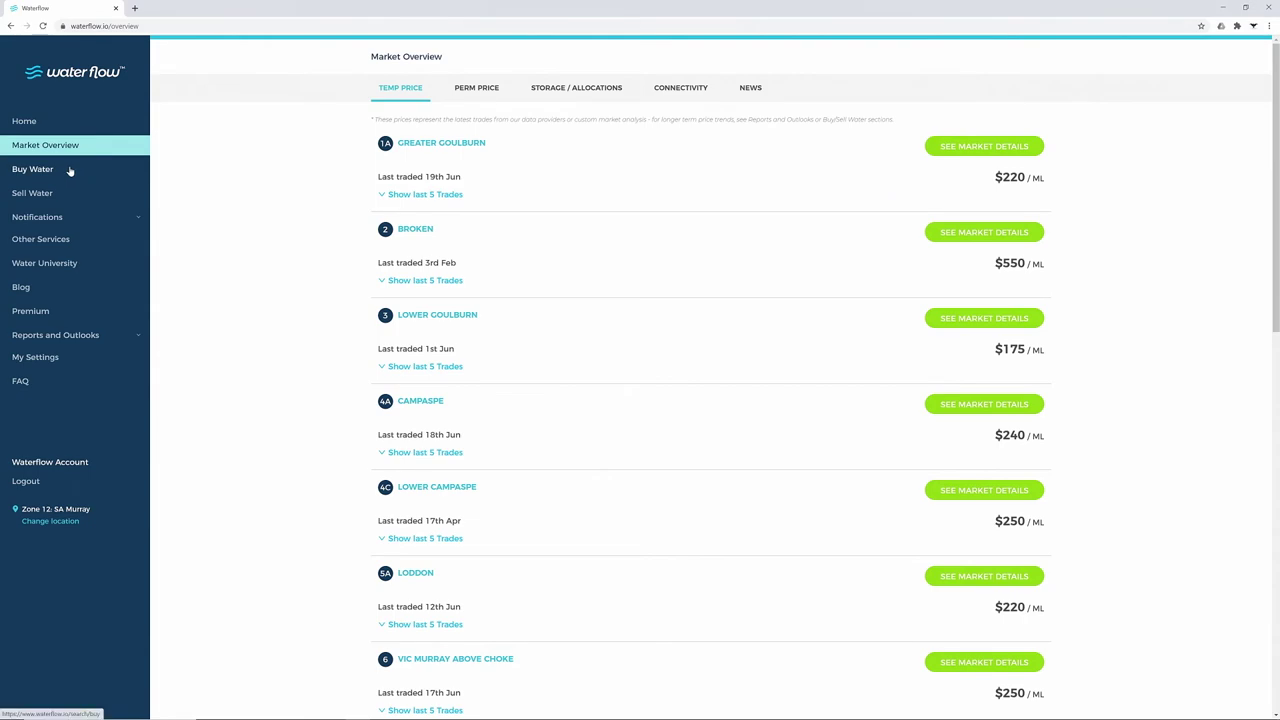
{"action": "left_click", "coordinate": [69, 170]}
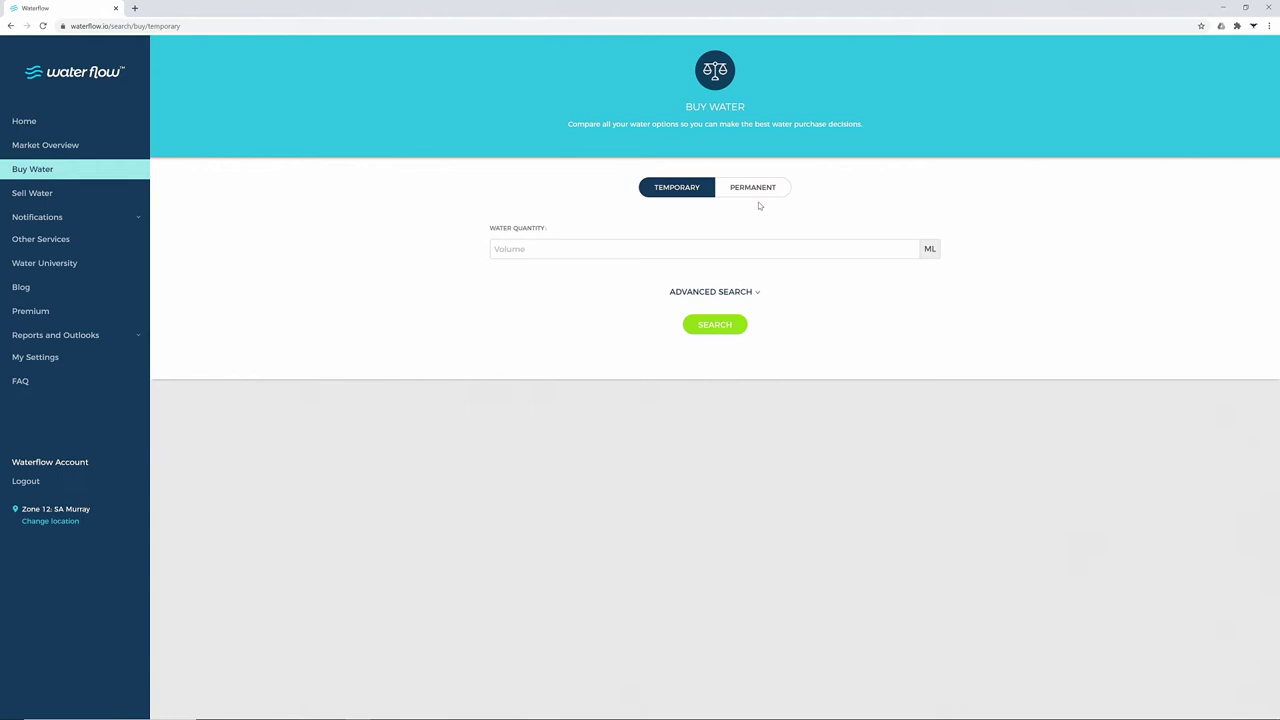
Search to buy 10 ML of temporary water, returning 10 zones led by Greater Goulburn at $2,372
{"action": "left_click", "coordinate": [700, 249]}
{"action": "type", "text": "10"}
{"action": "left_click", "coordinate": [718, 326]}
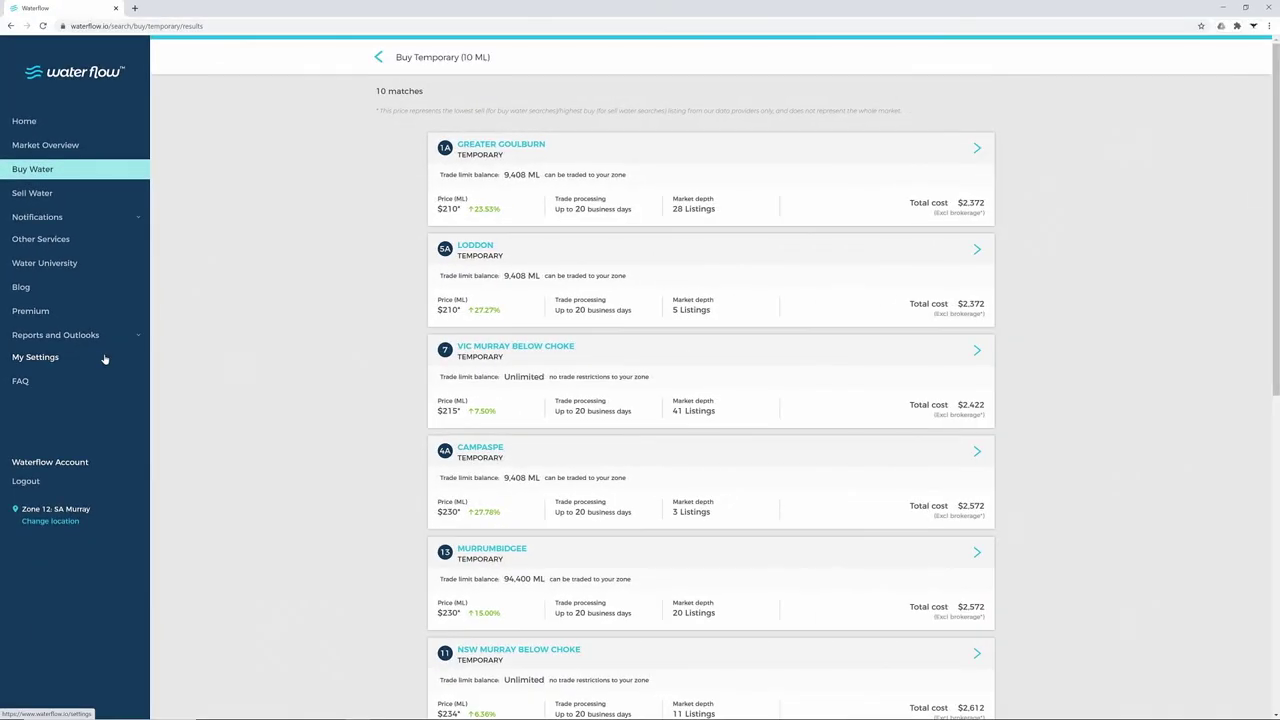
Return to the 10 ML search, toggle New South Wales, switch to permanent water and inspect zones
{"action": "left_click", "coordinate": [380, 57]}
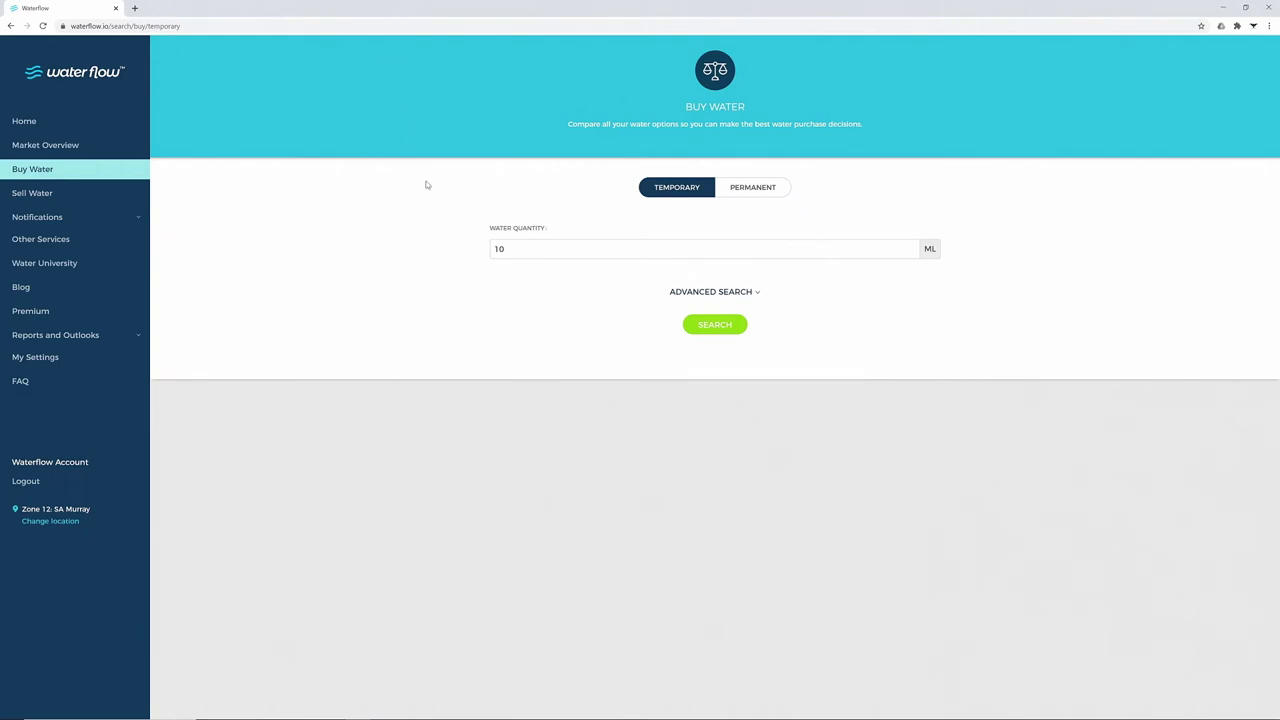
{"action": "left_click", "coordinate": [682, 292]}
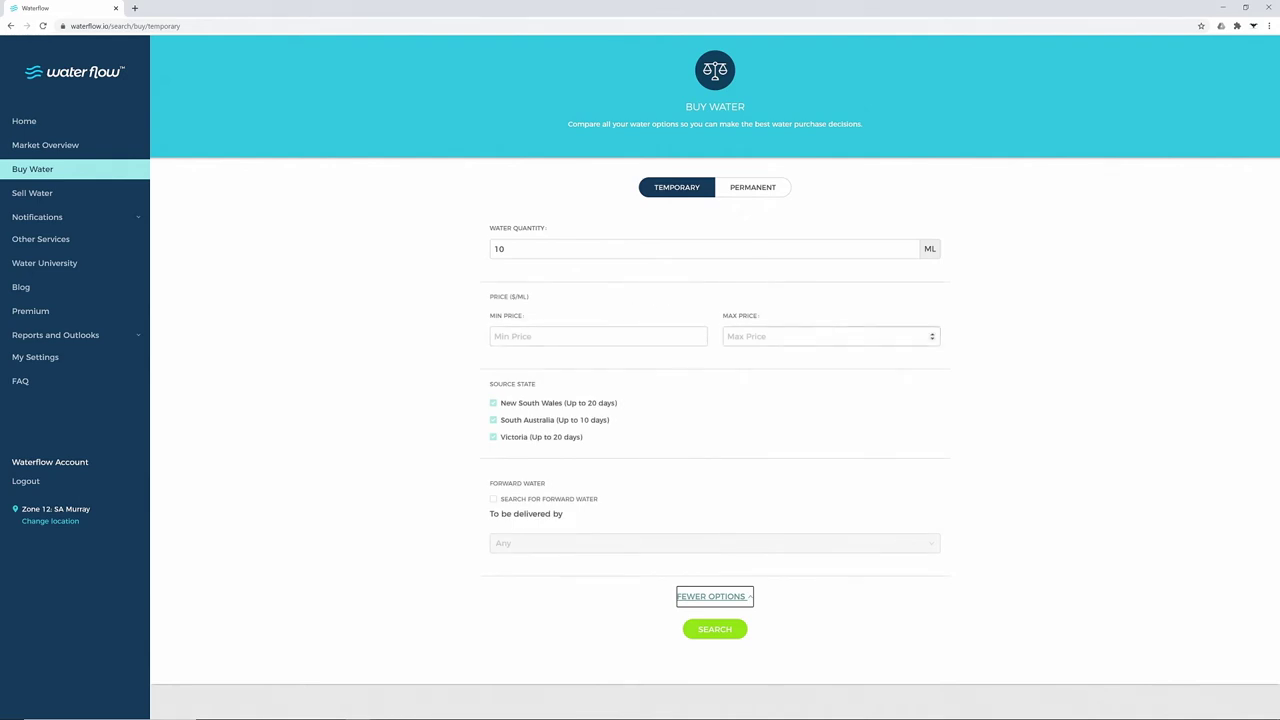
{"action": "left_click", "coordinate": [493, 405]}
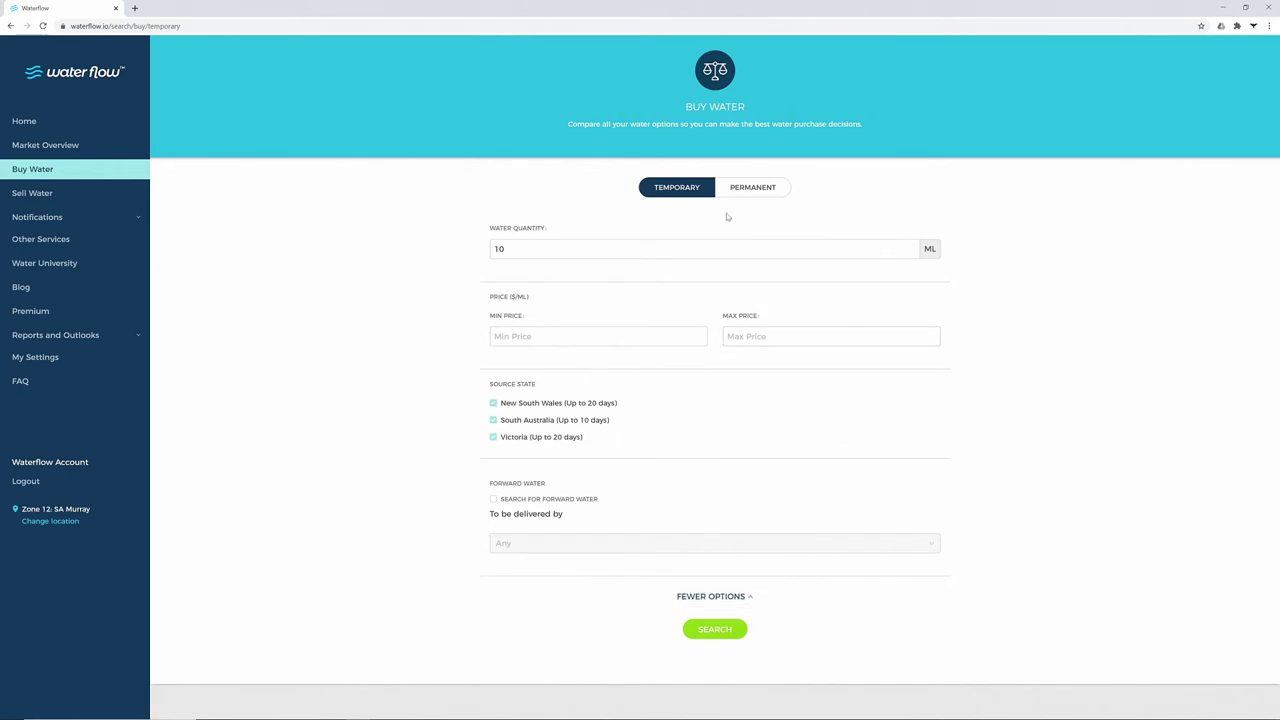
{"action": "left_click", "coordinate": [729, 198]}
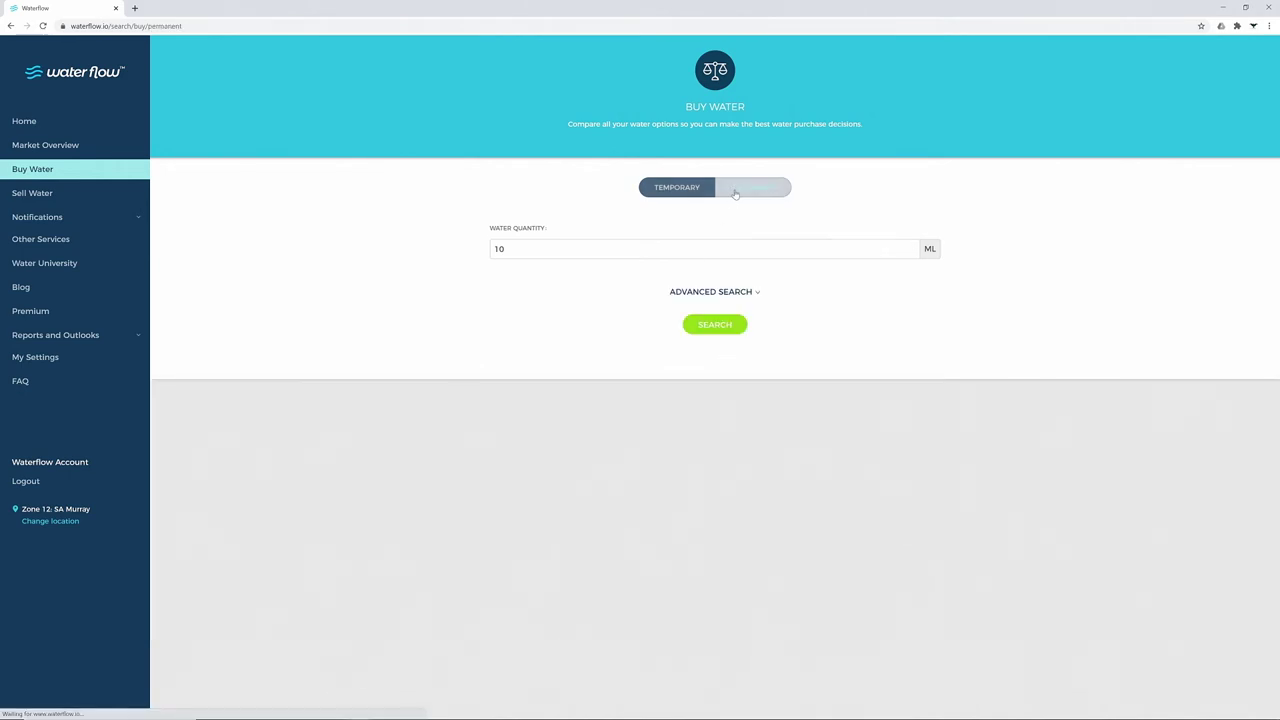
{"action": "left_click", "coordinate": [694, 293]}
{"action": "left_click", "coordinate": [630, 393]}
{"action": "scroll", "coordinate": [651, 429], "scroll_direction": "down", "scroll_amount": 3}
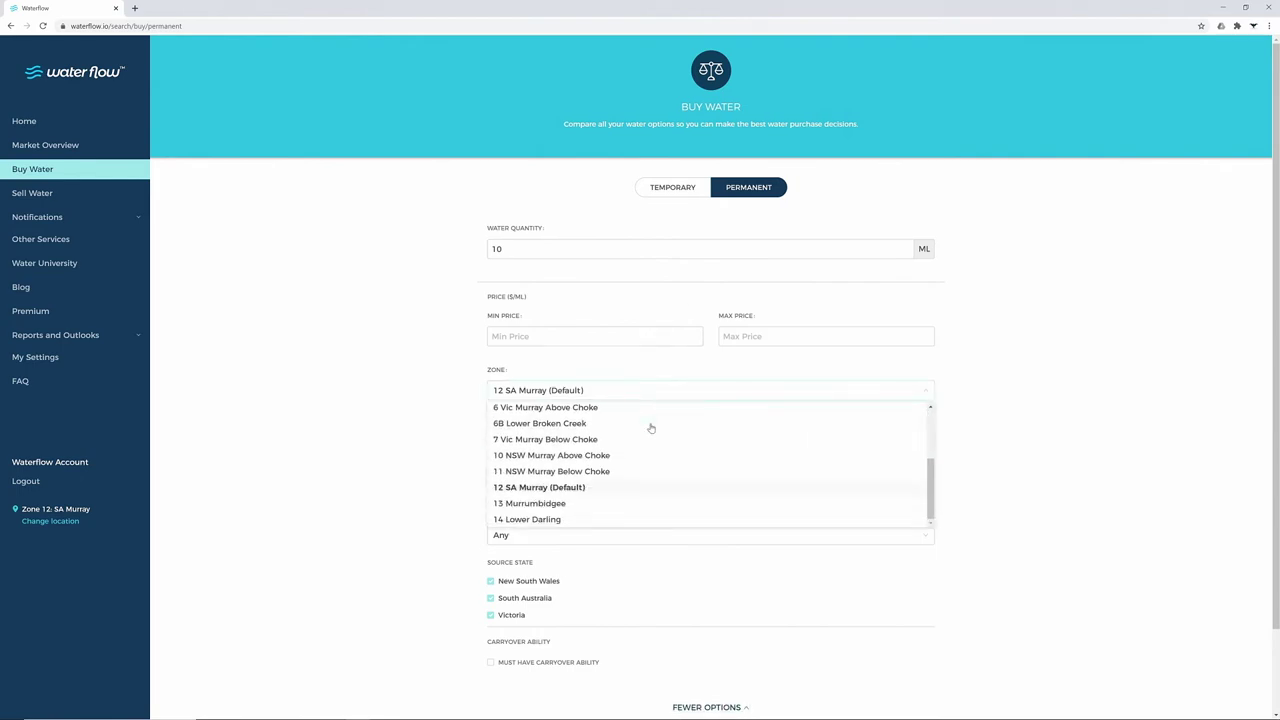
{"action": "scroll", "coordinate": [651, 425], "scroll_direction": "up", "scroll_amount": 3}
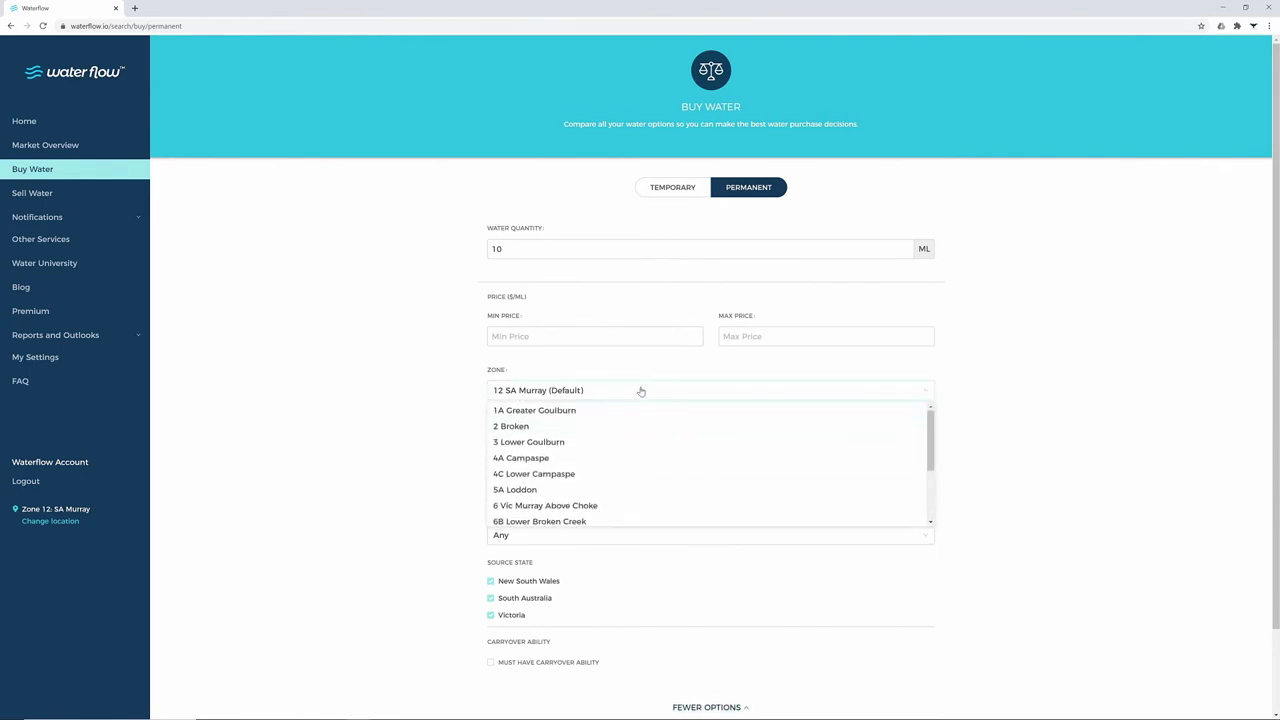
Keep zone 12 SA Murray, move to Sell Water, browse its zones and tick Search for Forward Water
{"action": "left_click", "coordinate": [638, 392]}
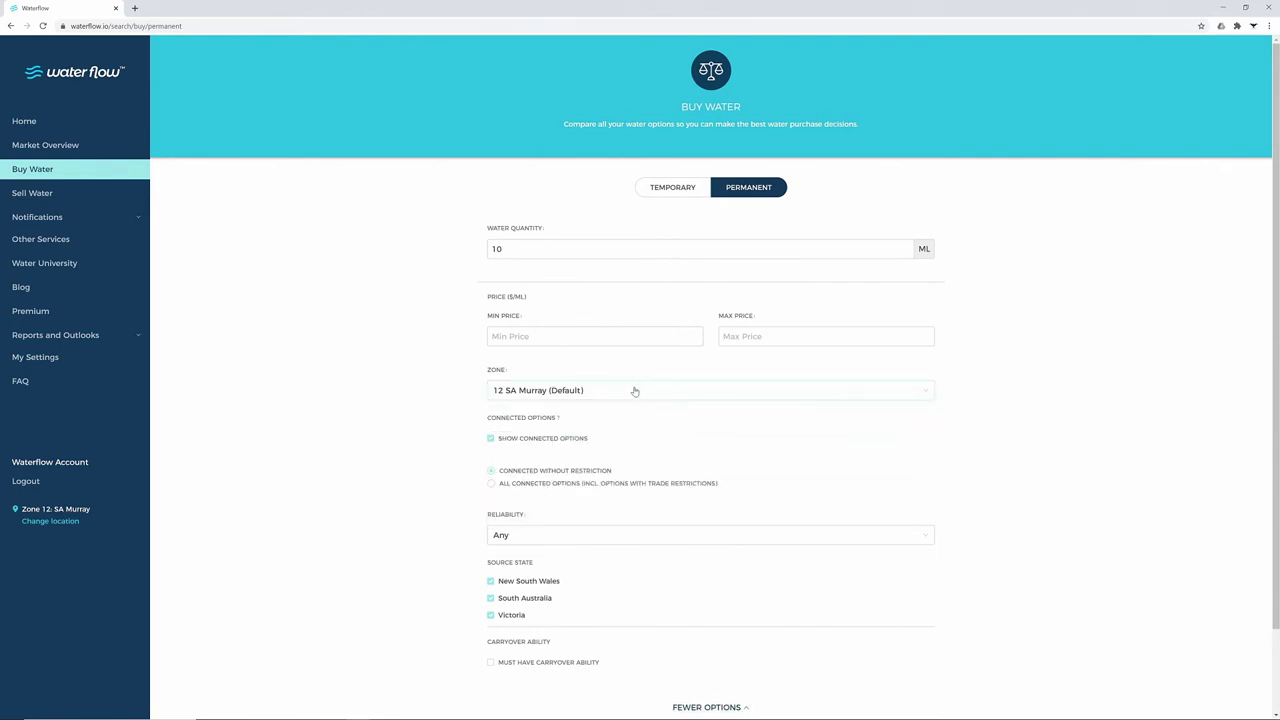
{"action": "left_click", "coordinate": [67, 195]}
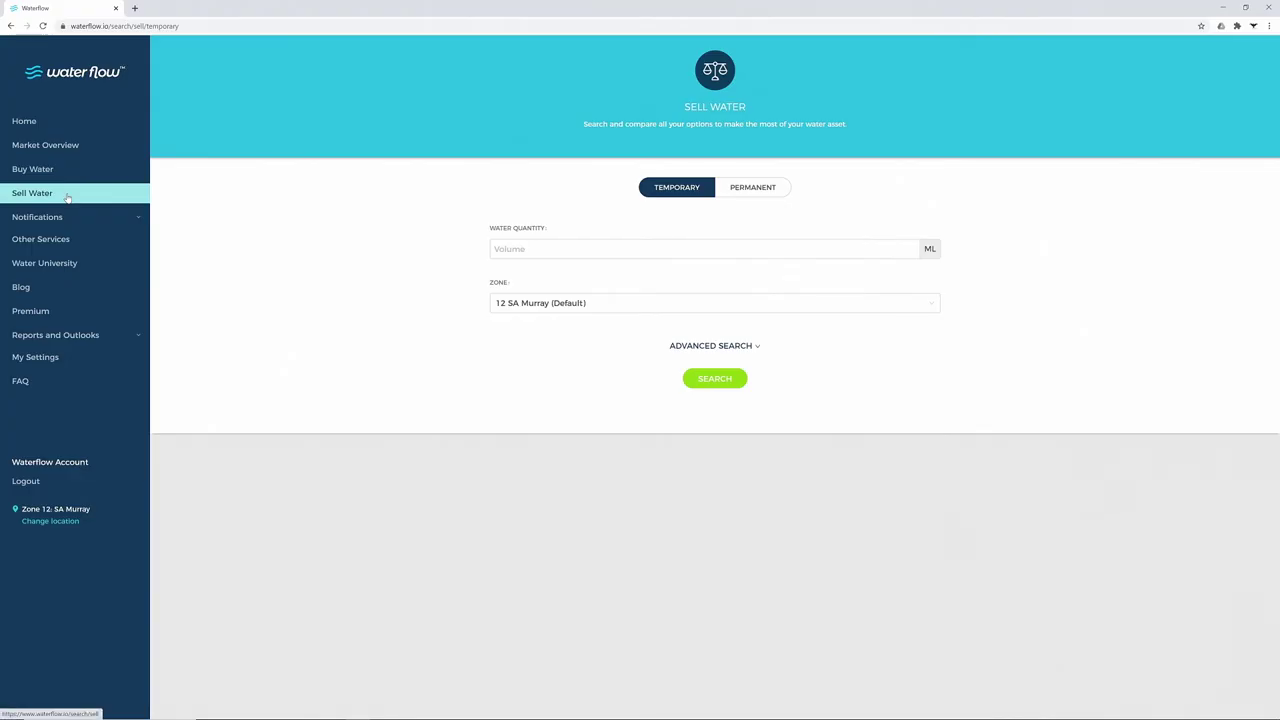
{"action": "left_click", "coordinate": [671, 306]}
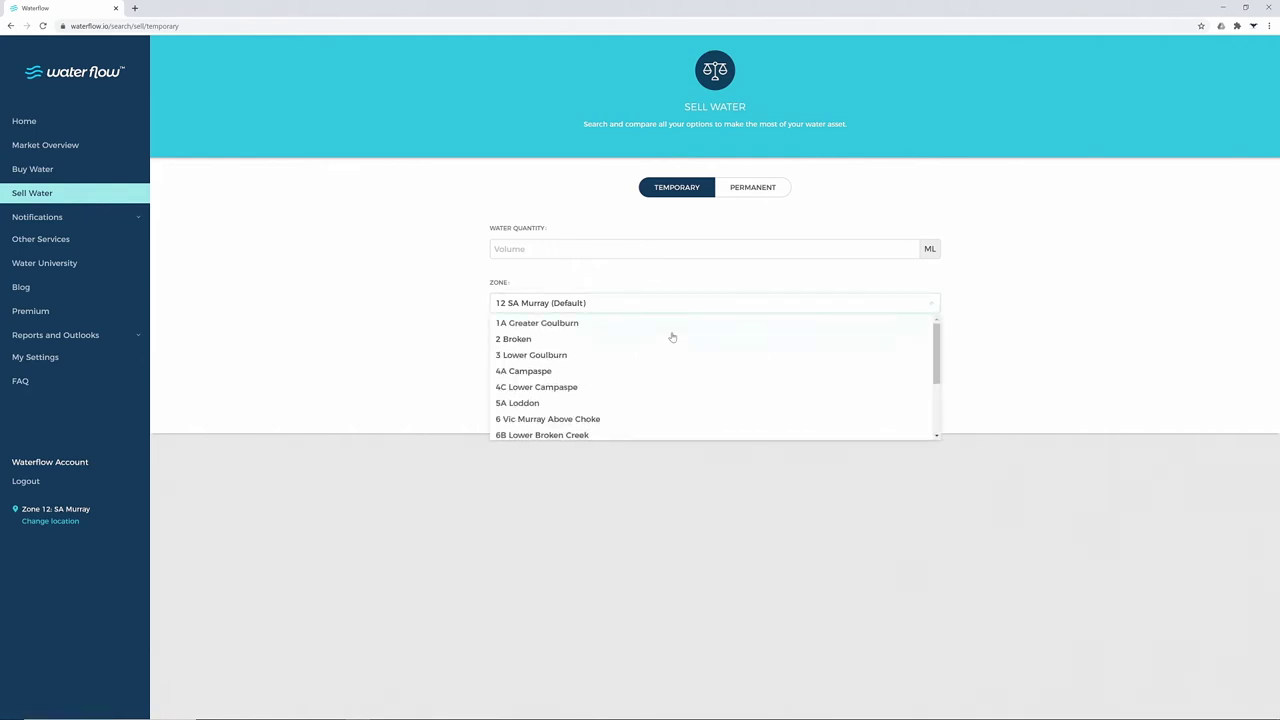
{"action": "scroll", "coordinate": [672, 337], "scroll_direction": "down", "scroll_amount": 3}
{"action": "scroll", "coordinate": [672, 337], "scroll_direction": "up", "scroll_amount": 3}
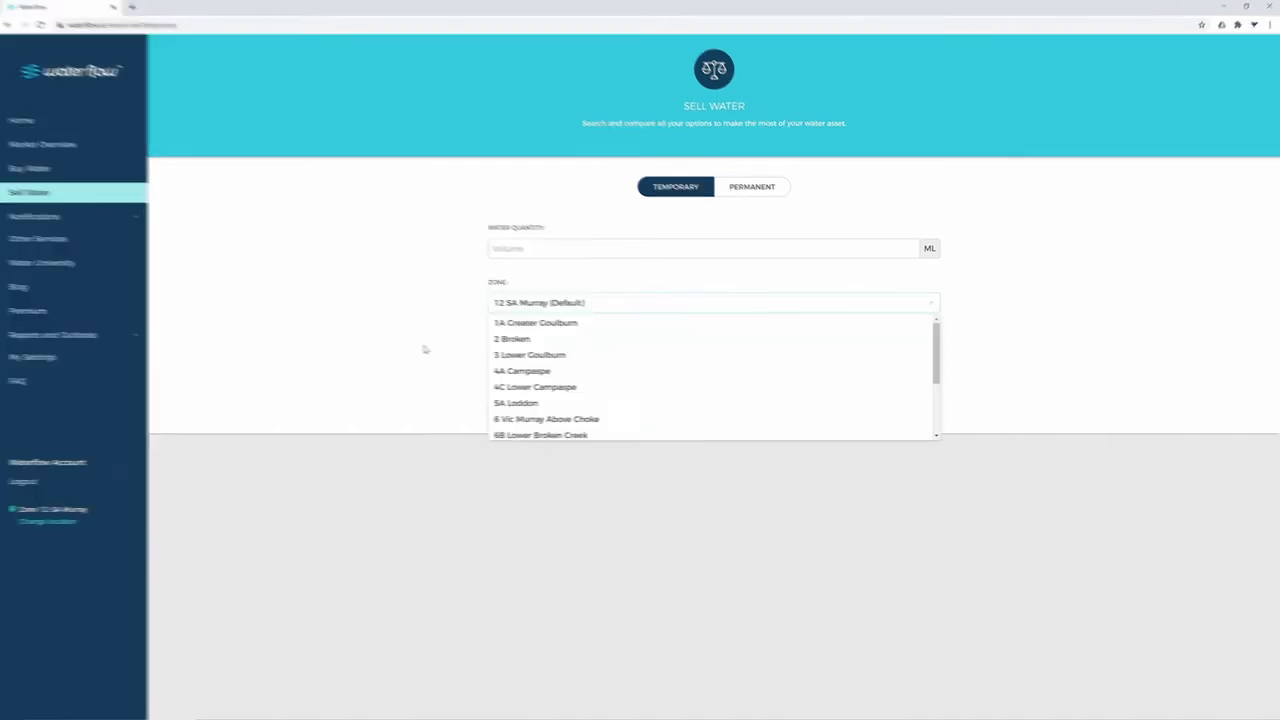
{"action": "left_click", "coordinate": [700, 346]}
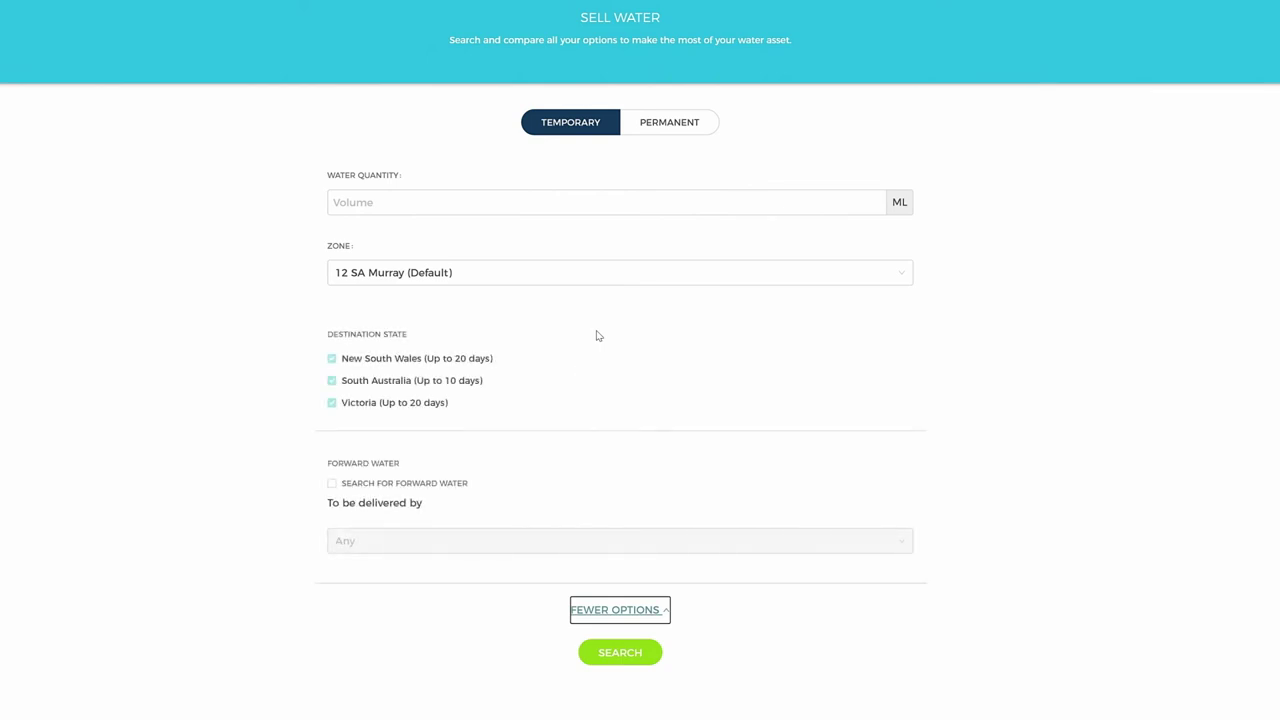
{"action": "left_click", "coordinate": [333, 485]}
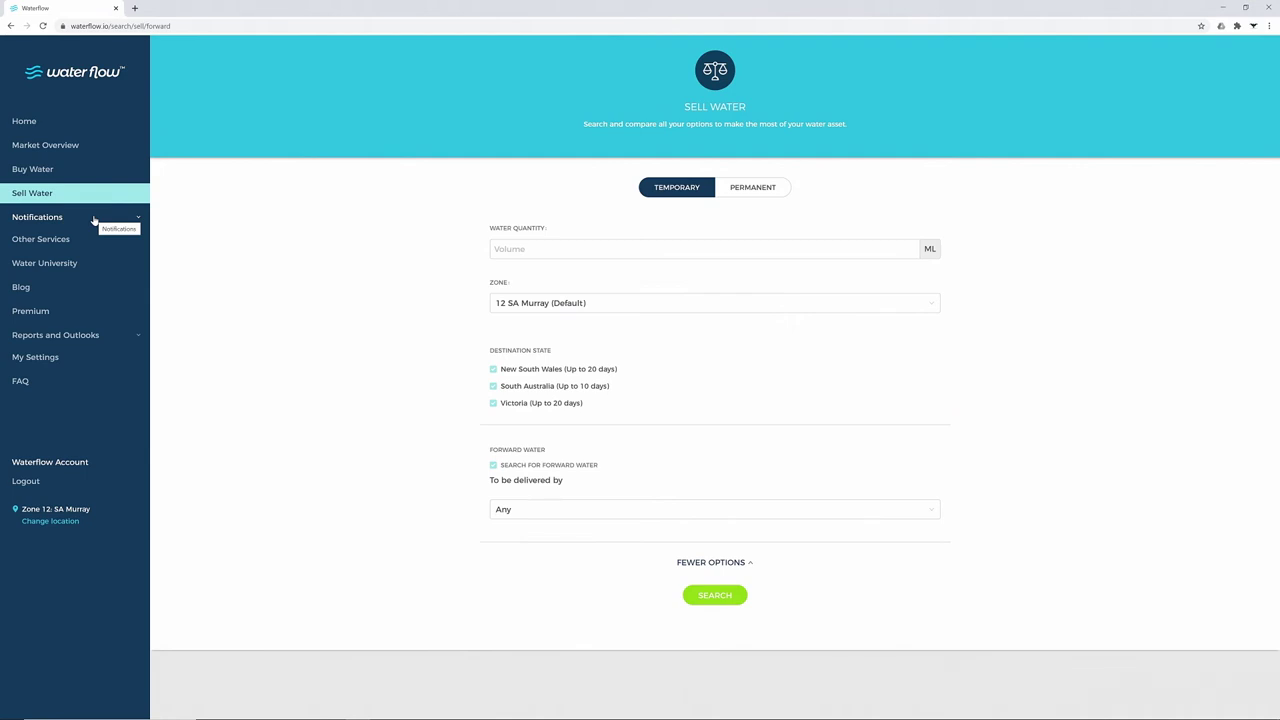
Add a new alert under Notifications > Rules with delivery zone 12 - SA Murray
{"action": "left_click", "coordinate": [94, 220]}
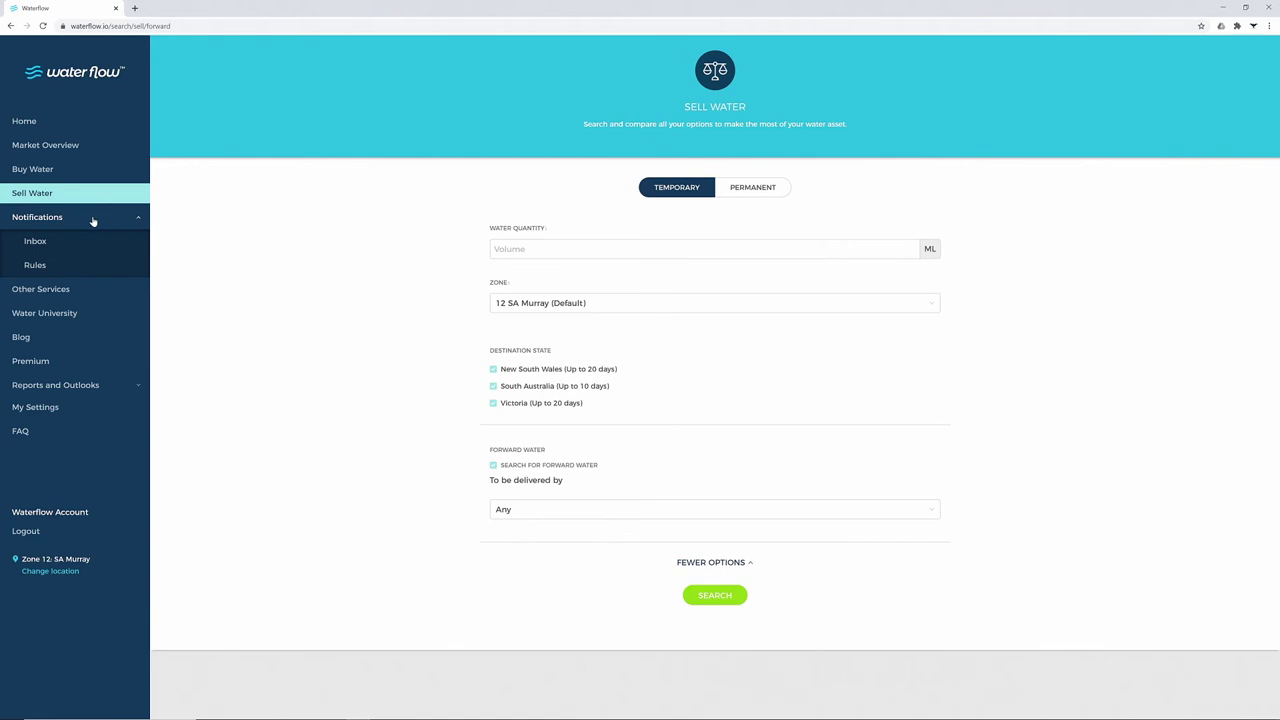
{"action": "left_click", "coordinate": [38, 266]}
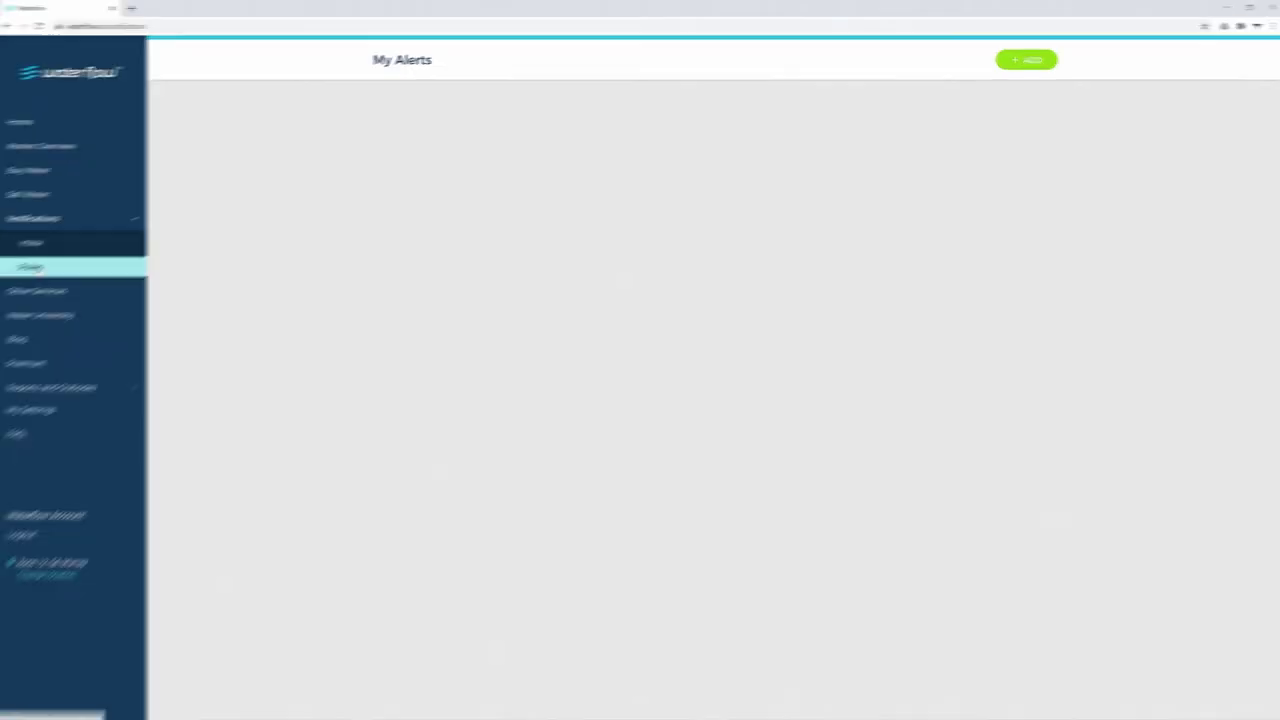
{"action": "left_click", "coordinate": [1023, 66]}
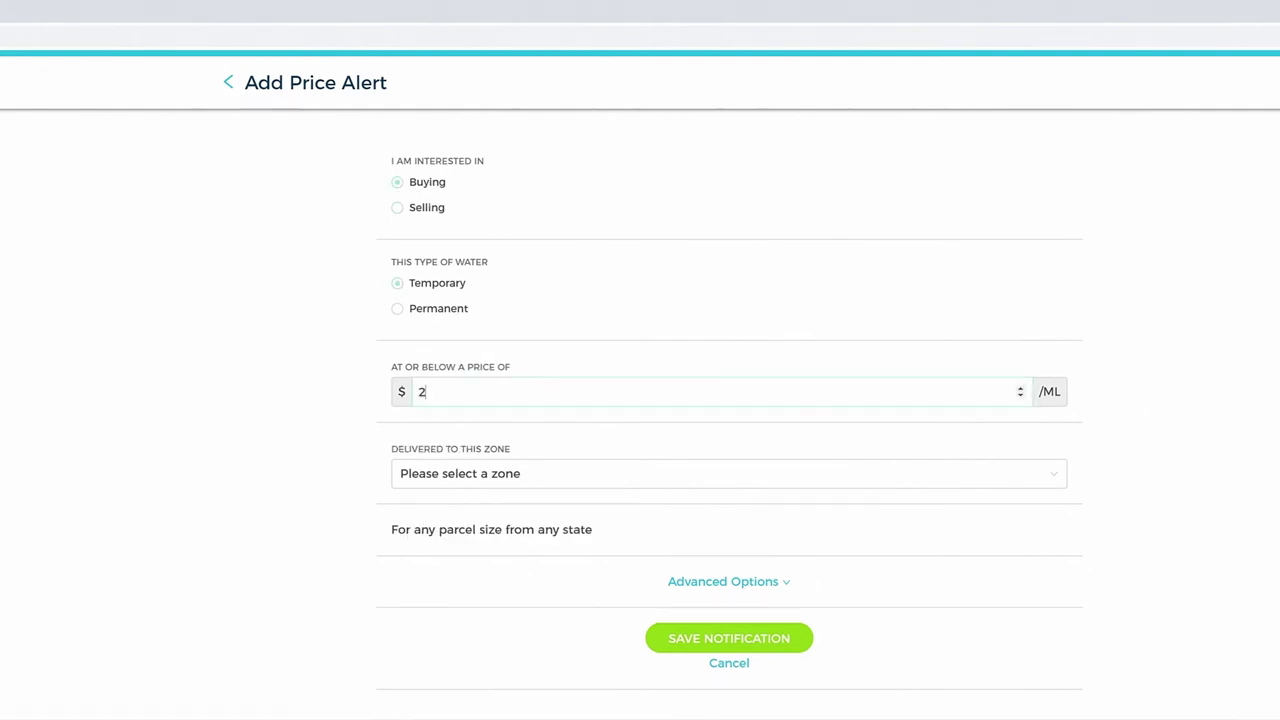
{"action": "left_click", "coordinate": [565, 396]}
{"action": "scroll", "coordinate": [489, 470], "scroll_direction": "down", "scroll_amount": 3}
{"action": "left_click", "coordinate": [489, 478]}
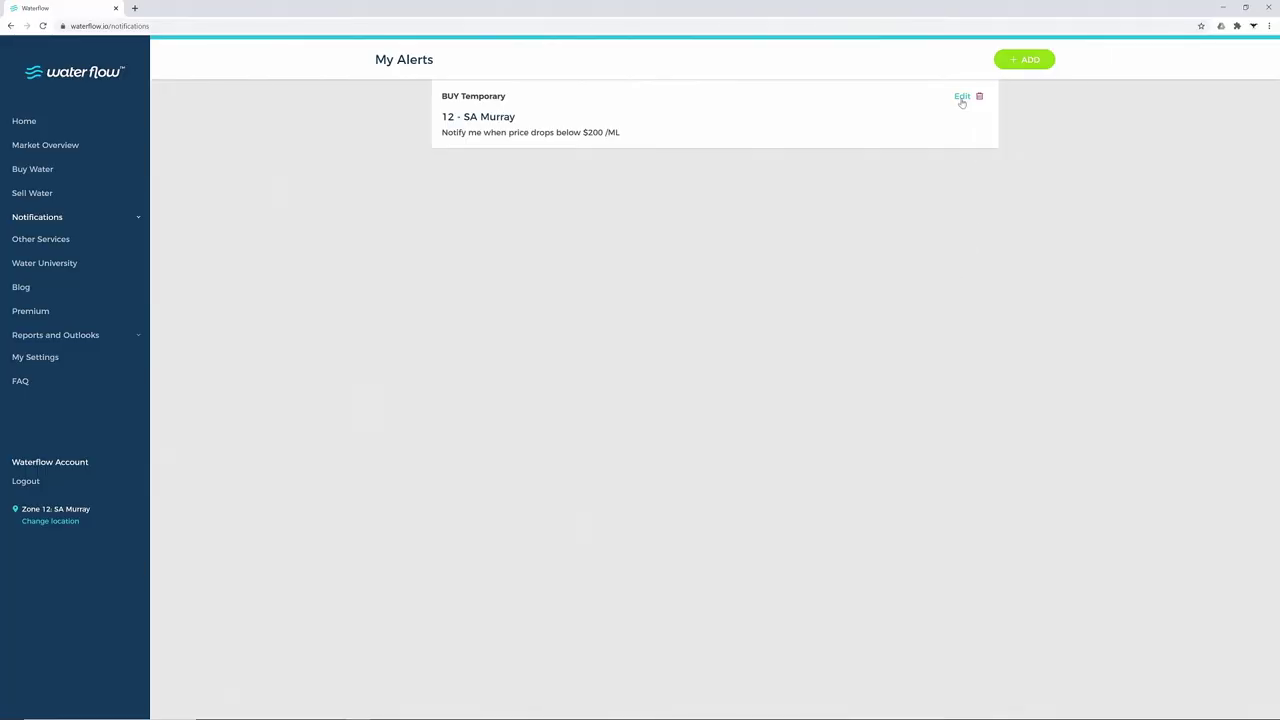
Edit the 12 - SA Murray buy alert and change its price threshold from $200 to $300/ML
{"action": "left_click", "coordinate": [962, 97]}
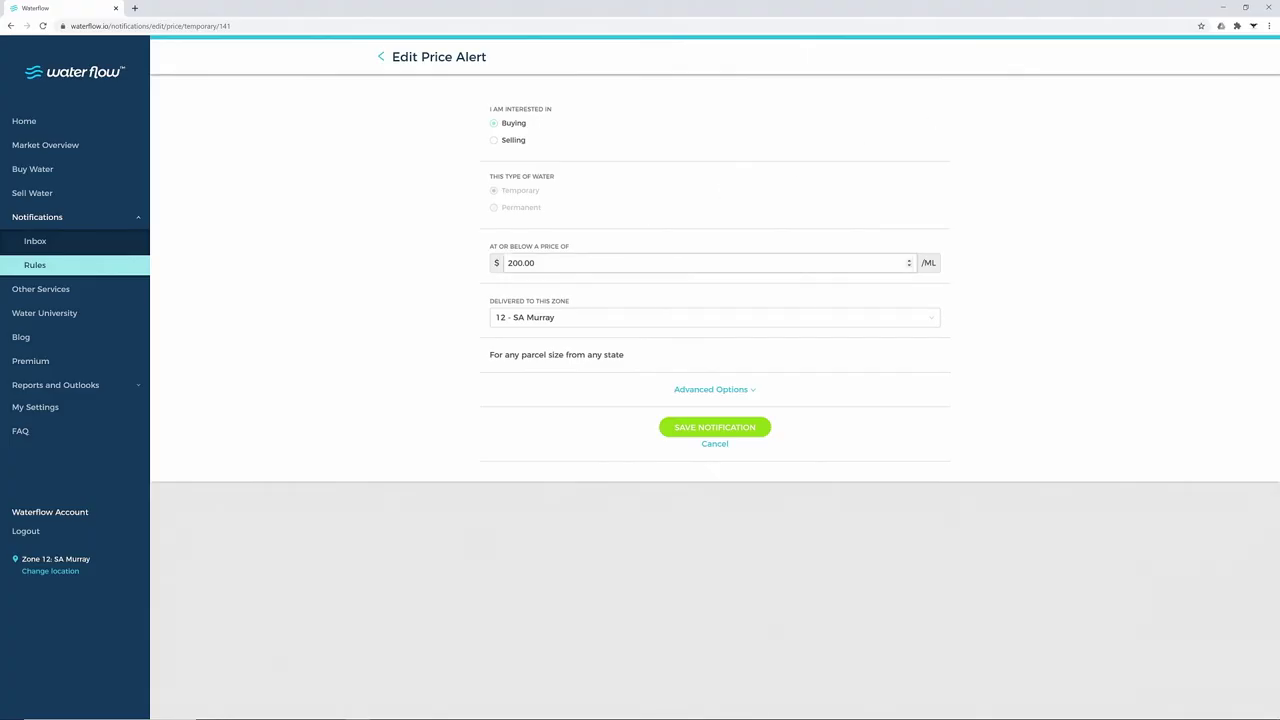
{"action": "left_click", "coordinate": [509, 263]}
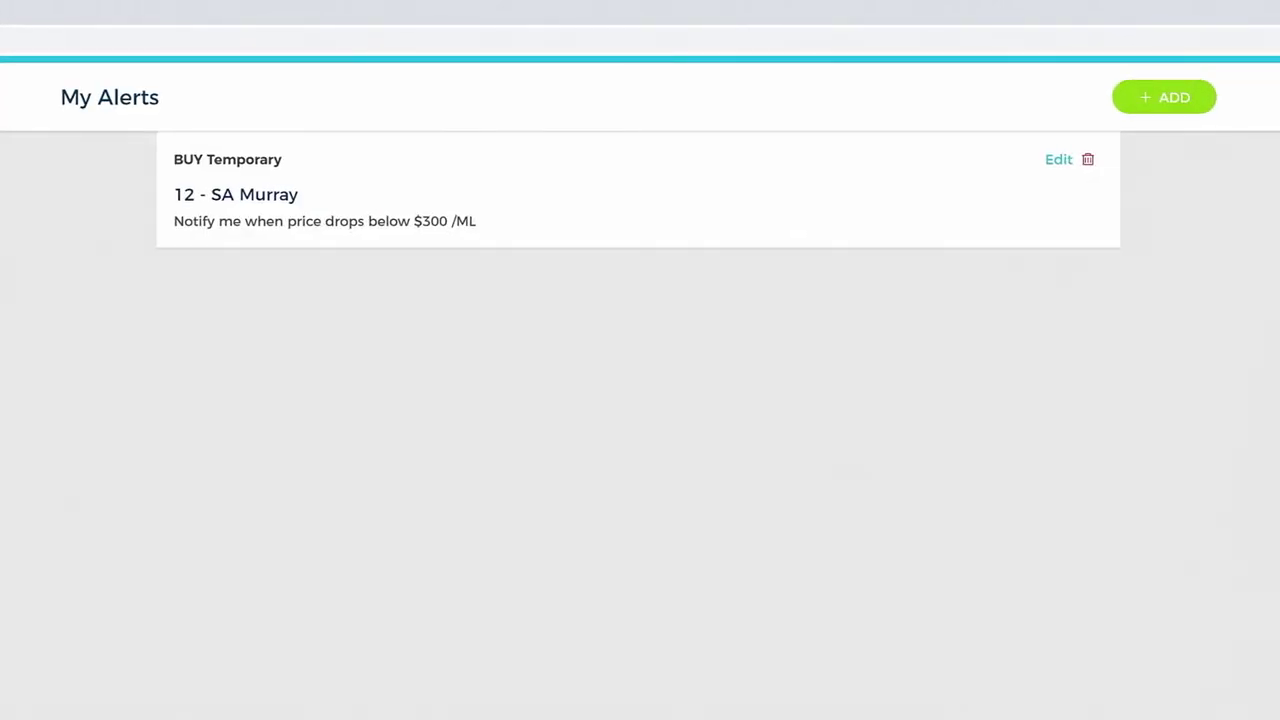
Delete the SA Murray price alert
{"action": "left_click", "coordinate": [1086, 160]}
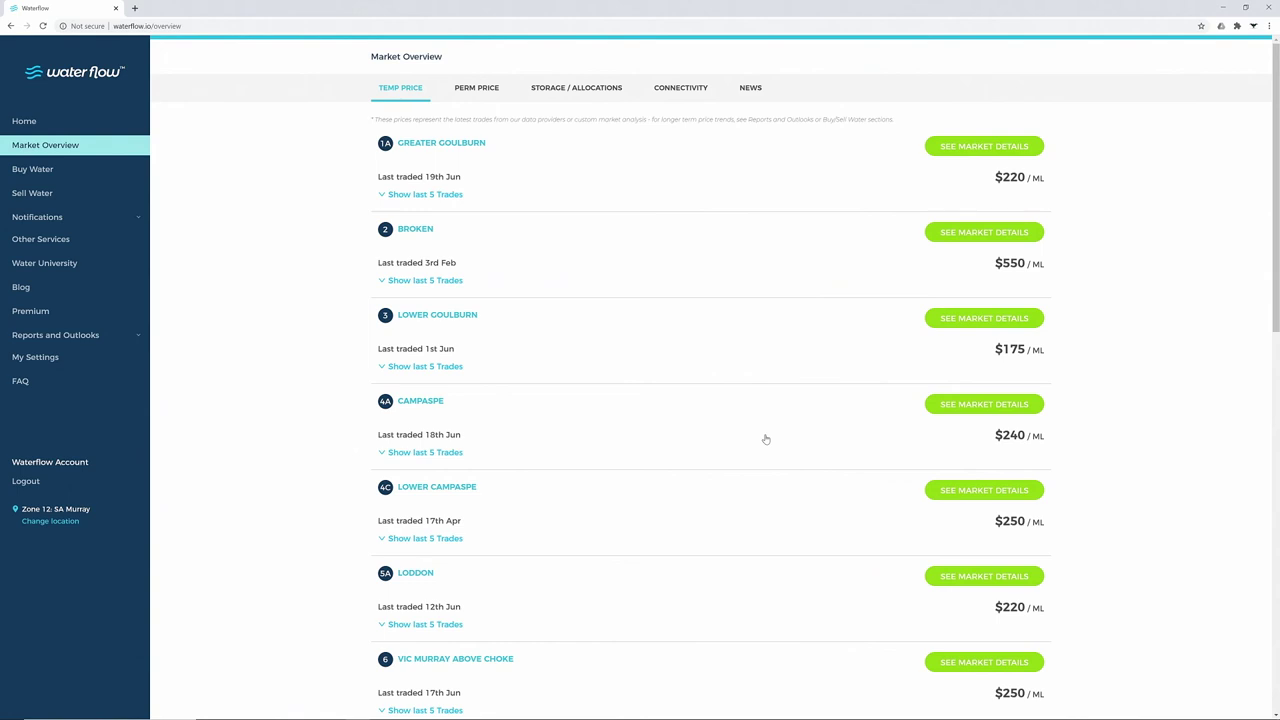
Go to the Water University learning page
{"action": "left_click", "coordinate": [95, 266]}
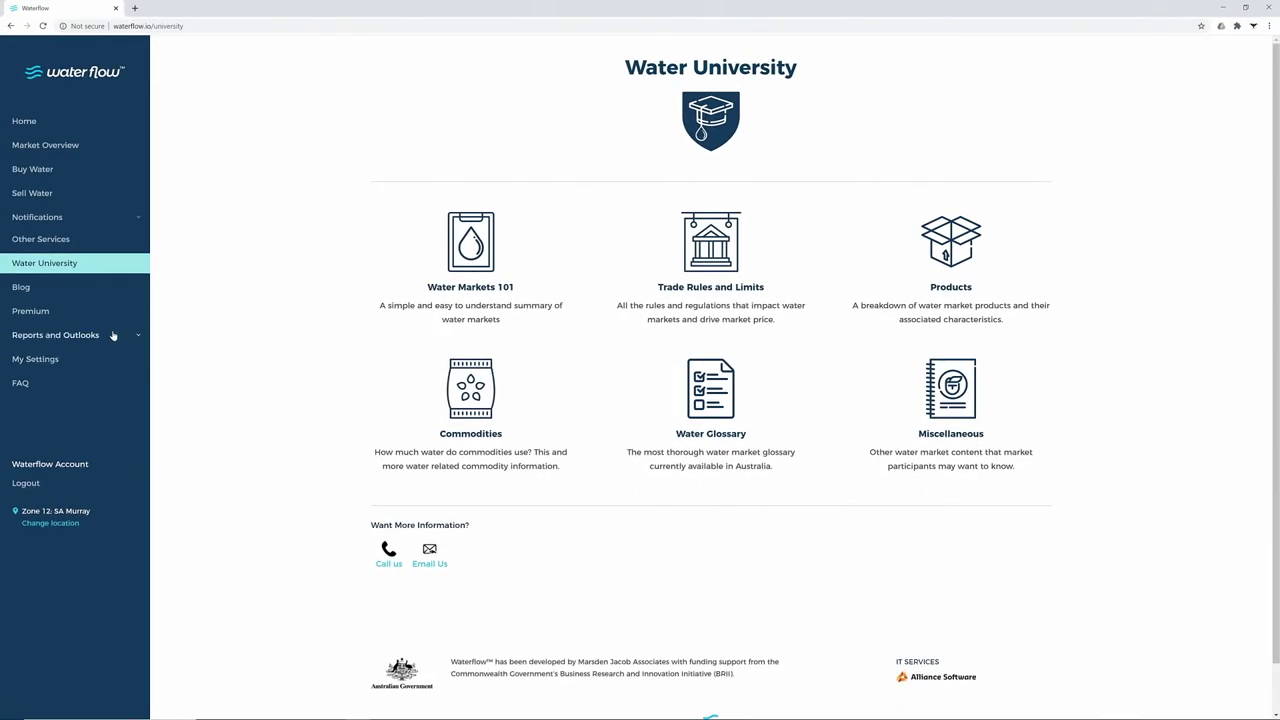
Open the Permanent Water trade report and set its date range to 1 Jun 2015 – 19 Jun 2020
{"action": "left_click", "coordinate": [113, 336]}
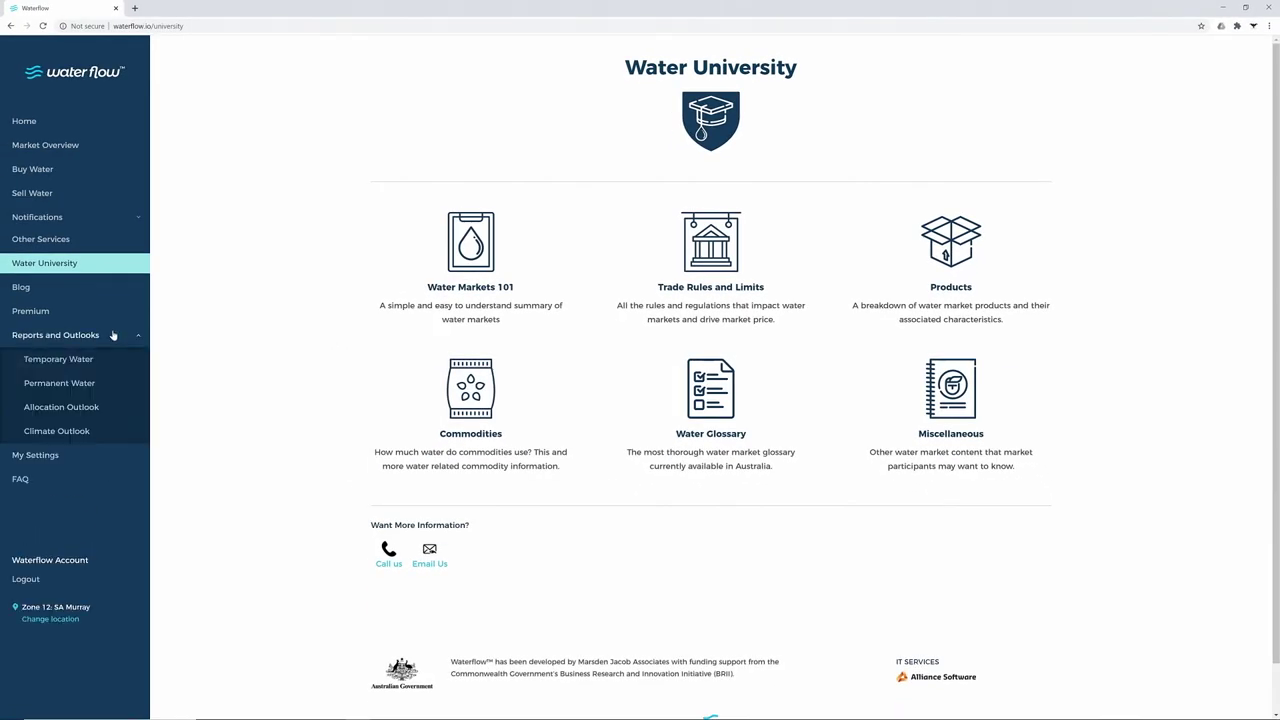
{"action": "left_click", "coordinate": [101, 386]}
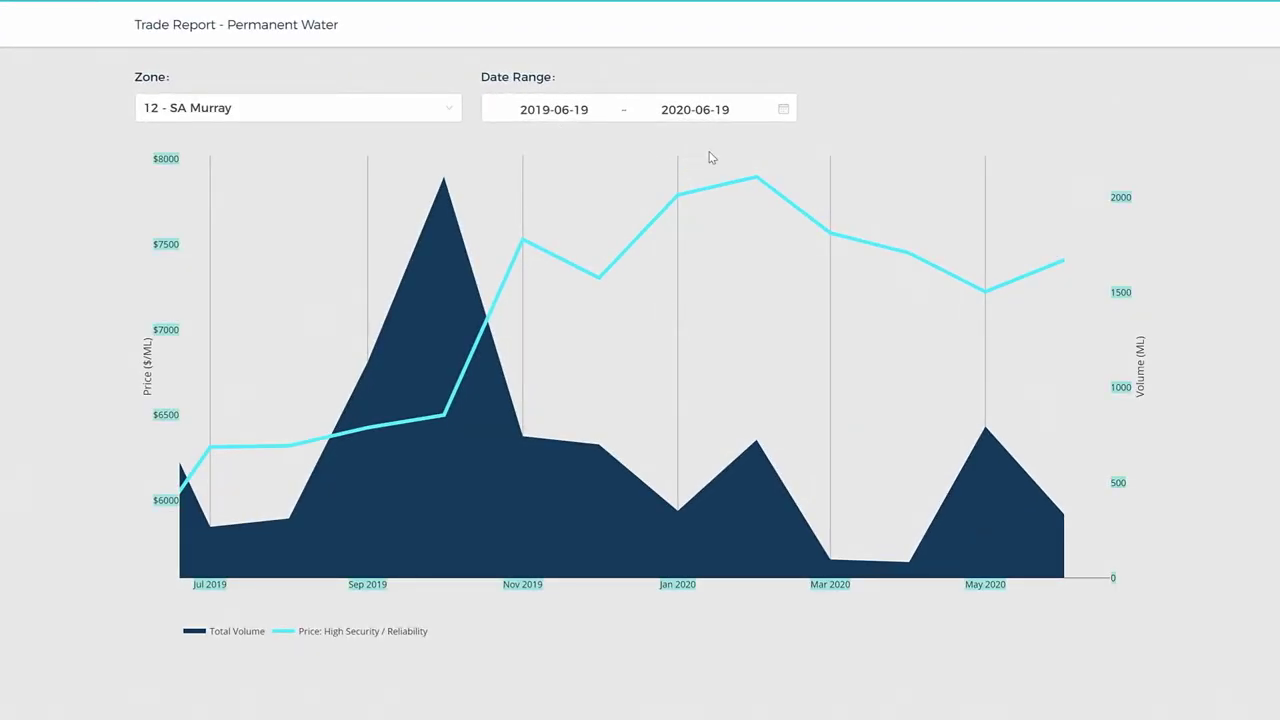
{"action": "left_click", "coordinate": [783, 109]}
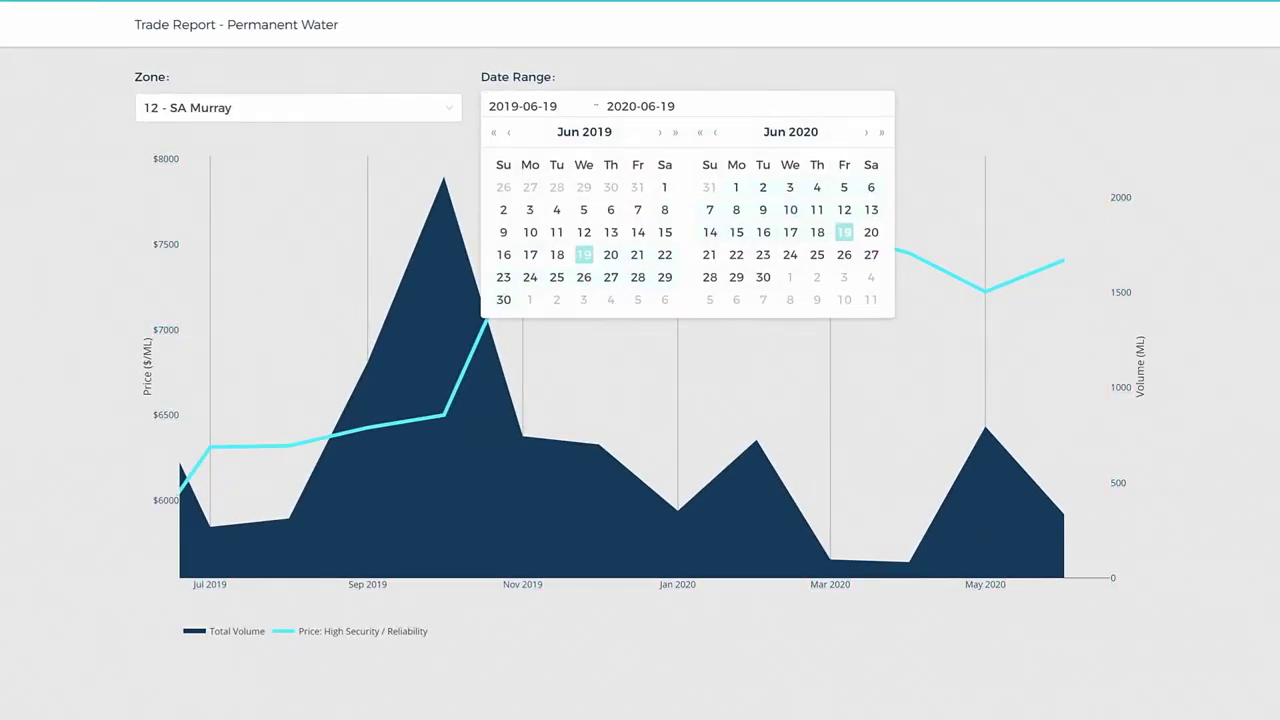
{"action": "left_click", "coordinate": [494, 132]}
{"action": "left_click", "coordinate": [494, 132]}
{"action": "left_click", "coordinate": [494, 132]}
{"action": "left_click", "coordinate": [494, 132]}
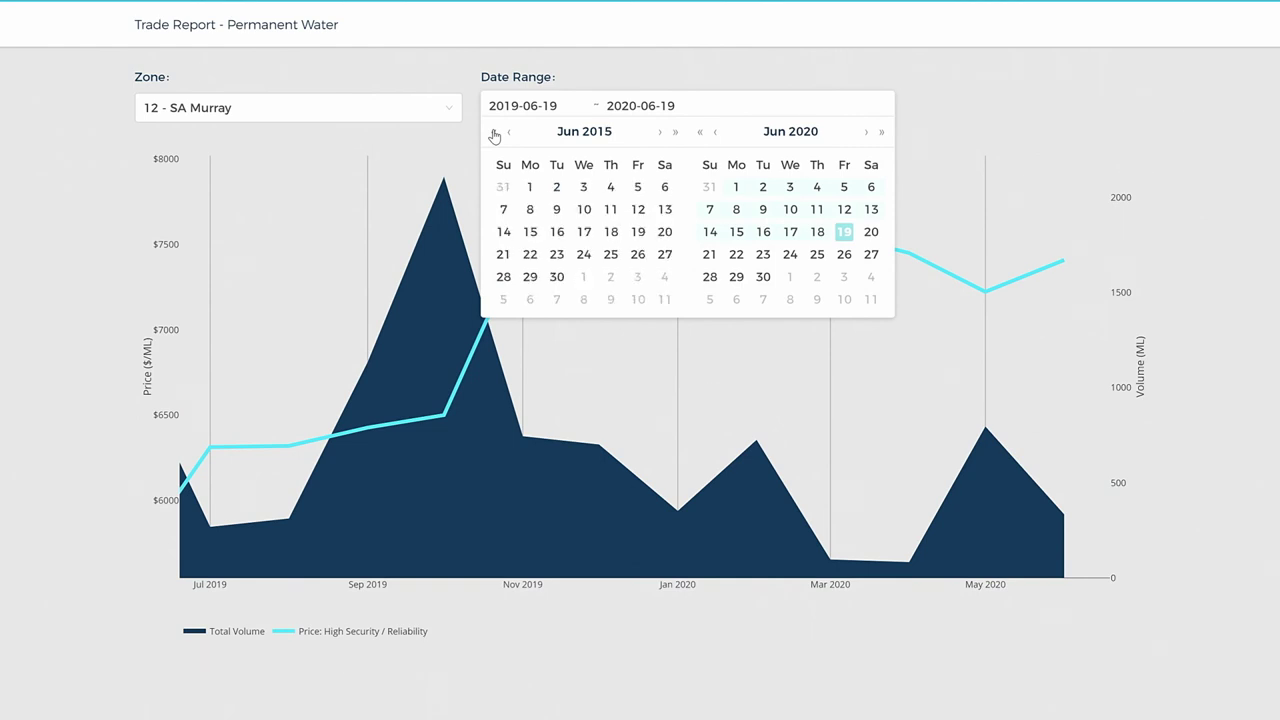
{"action": "left_click", "coordinate": [530, 186]}
{"action": "left_click", "coordinate": [844, 231]}
{"action": "left_click", "coordinate": [844, 231]}
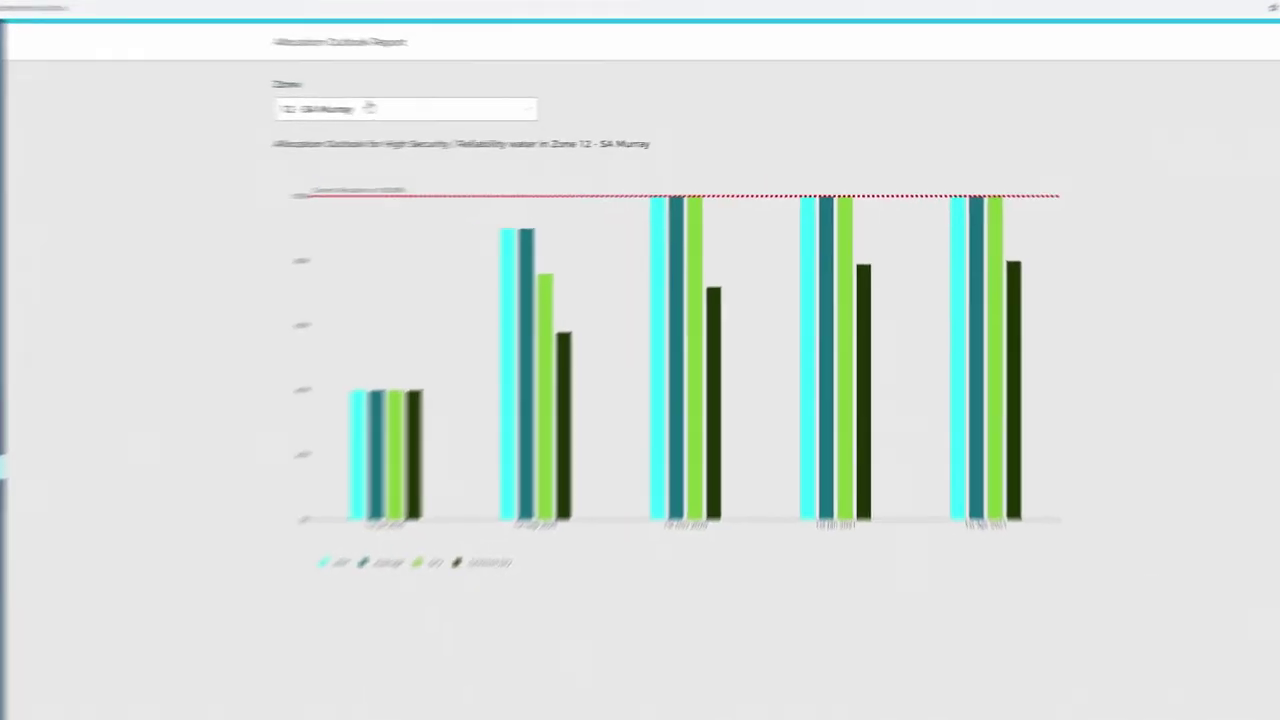
Reselect 12 - SA Murray as the zone on the Allocation Outlook Report
{"action": "left_click", "coordinate": [454, 108]}
{"action": "scroll", "coordinate": [386, 234], "scroll_direction": "down", "scroll_amount": 3}
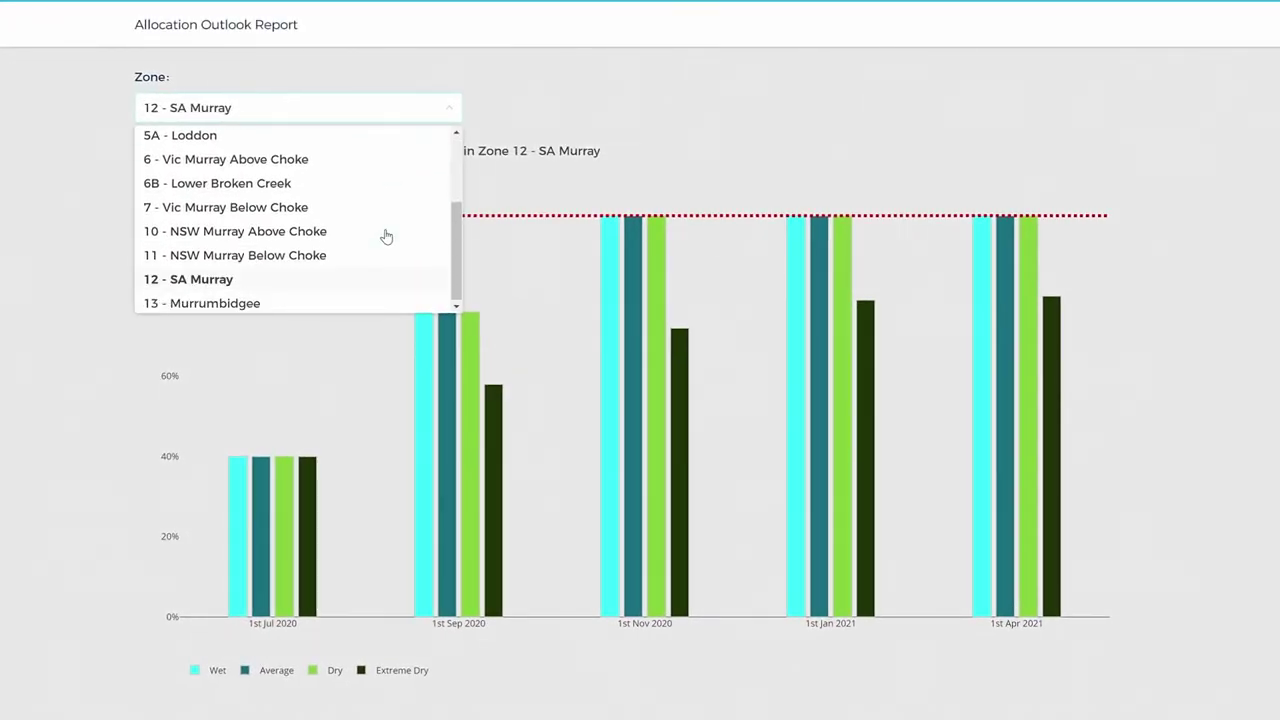
{"action": "left_click", "coordinate": [234, 281]}
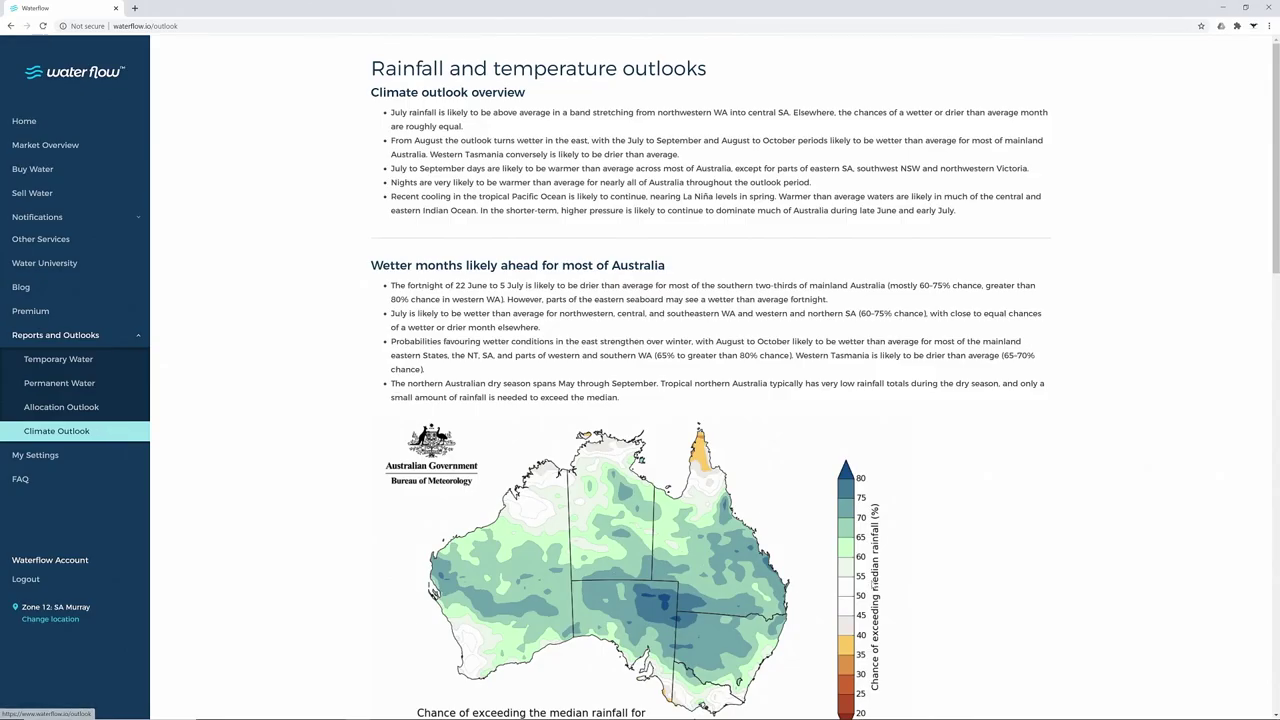
{"action": "scroll", "coordinate": [1188, 459], "scroll_direction": "down", "scroll_amount": 7}
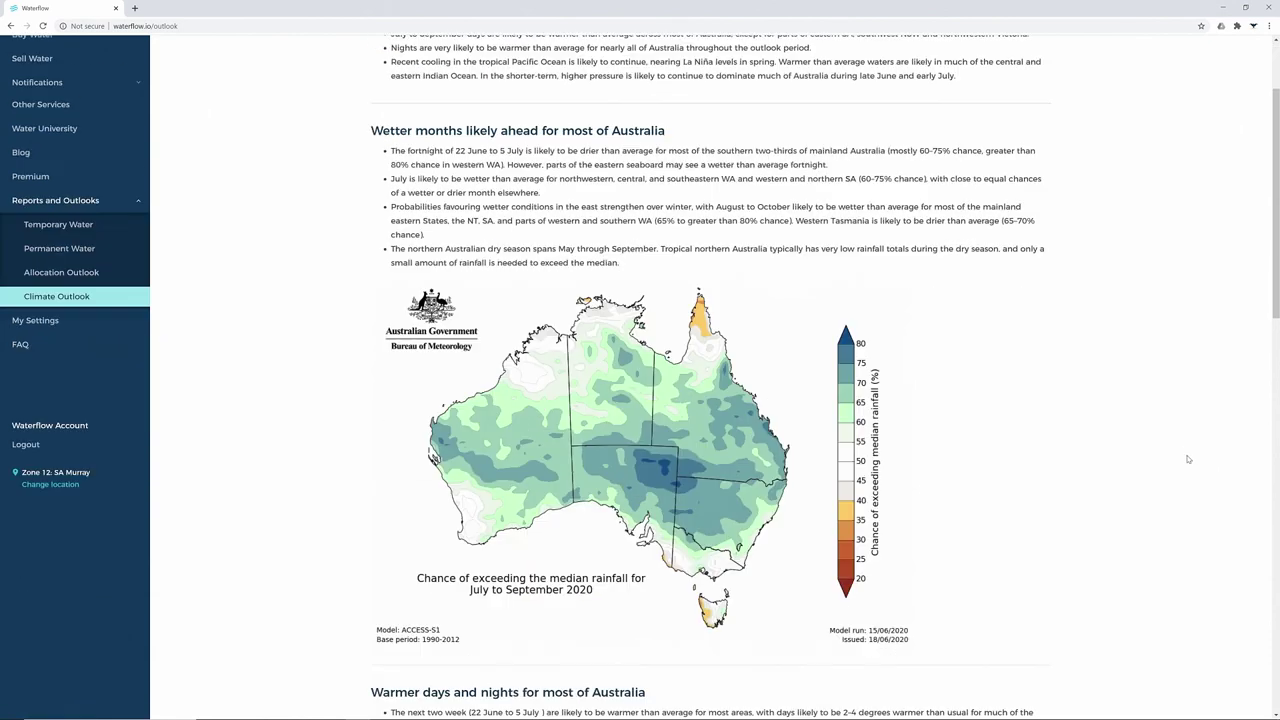
{"action": "scroll", "coordinate": [1185, 459], "scroll_direction": "down", "scroll_amount": 6}
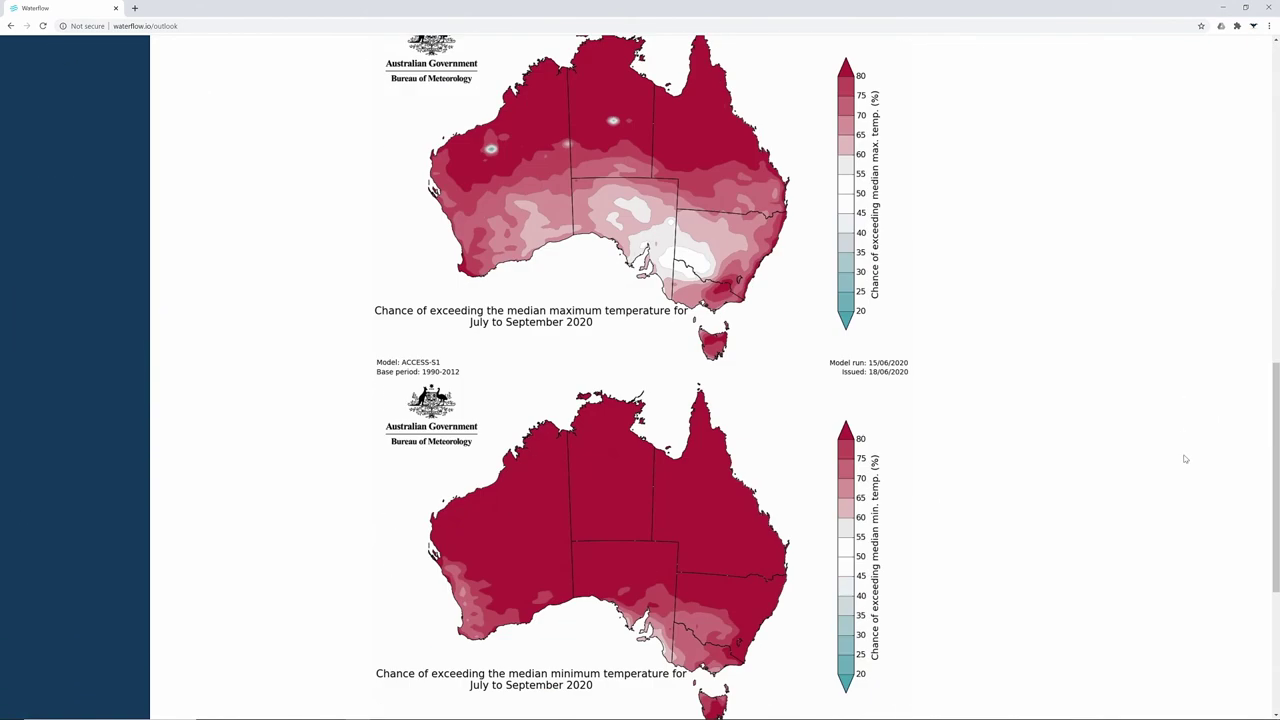